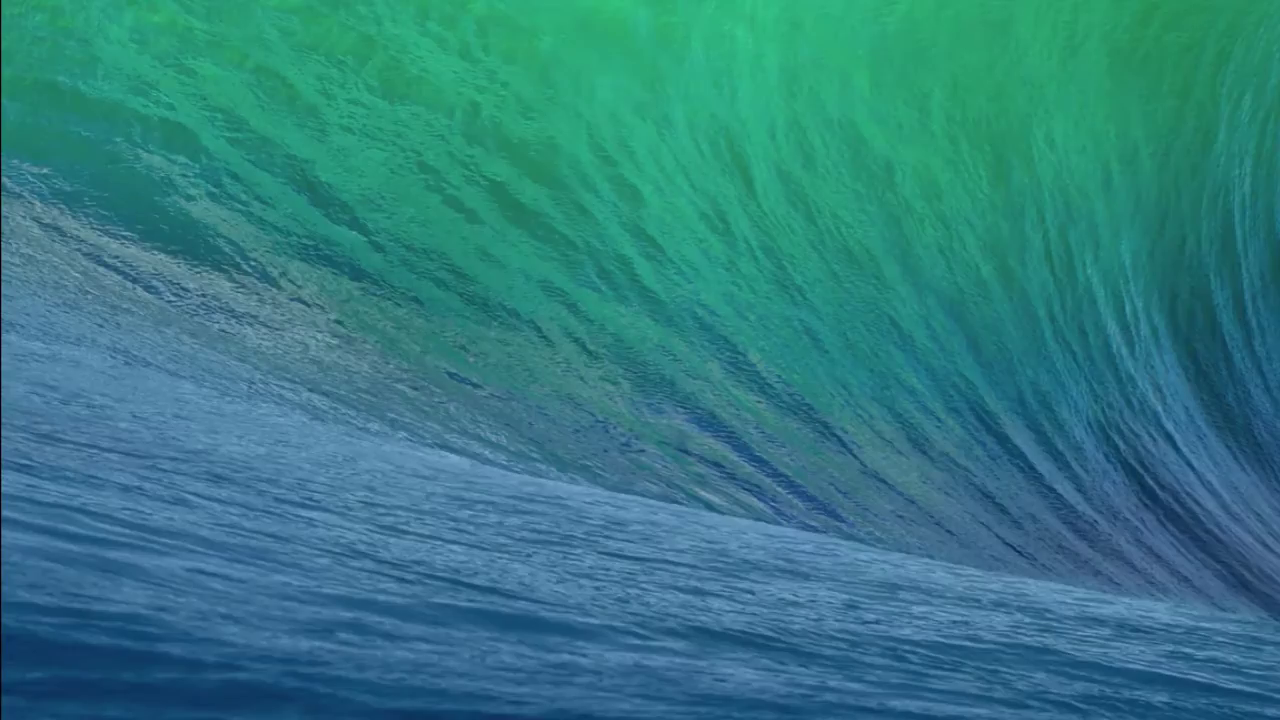
Launch Safari and load adobe.com/es, Adobe's Spanish homepage.
{"action": "left_click", "coordinate": [340, 688]}
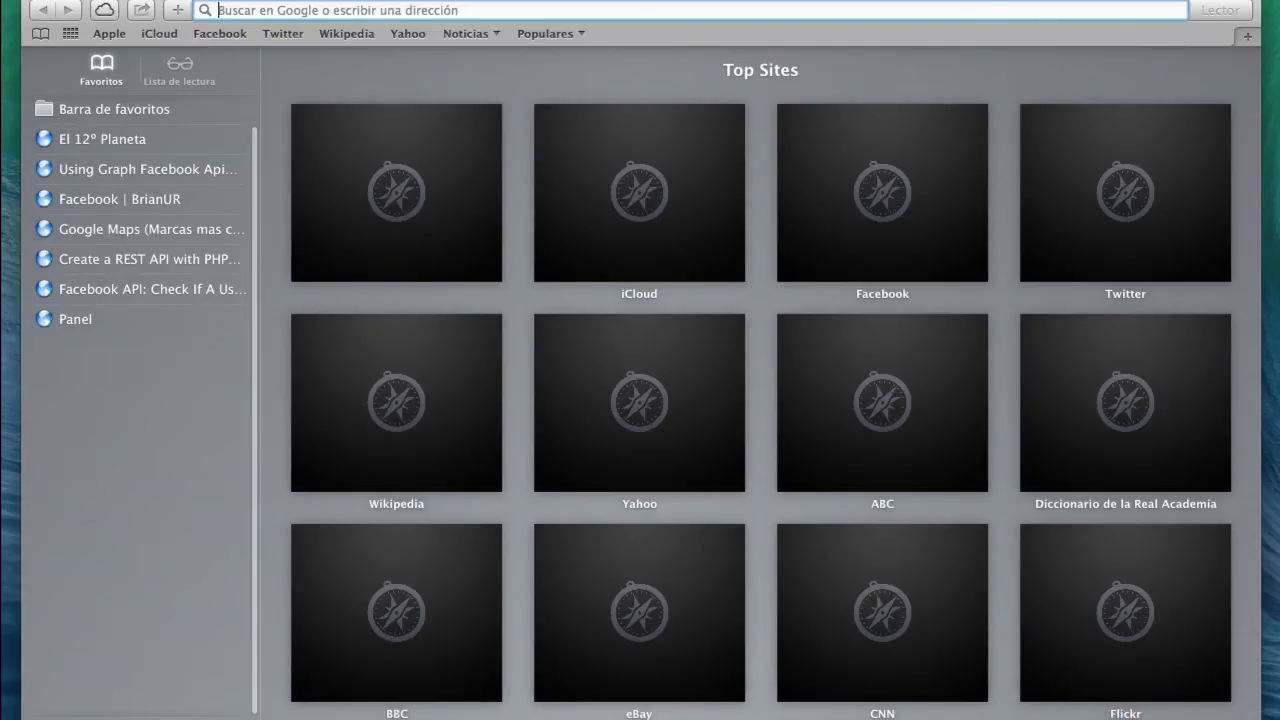
{"action": "type", "text": "adobe"}
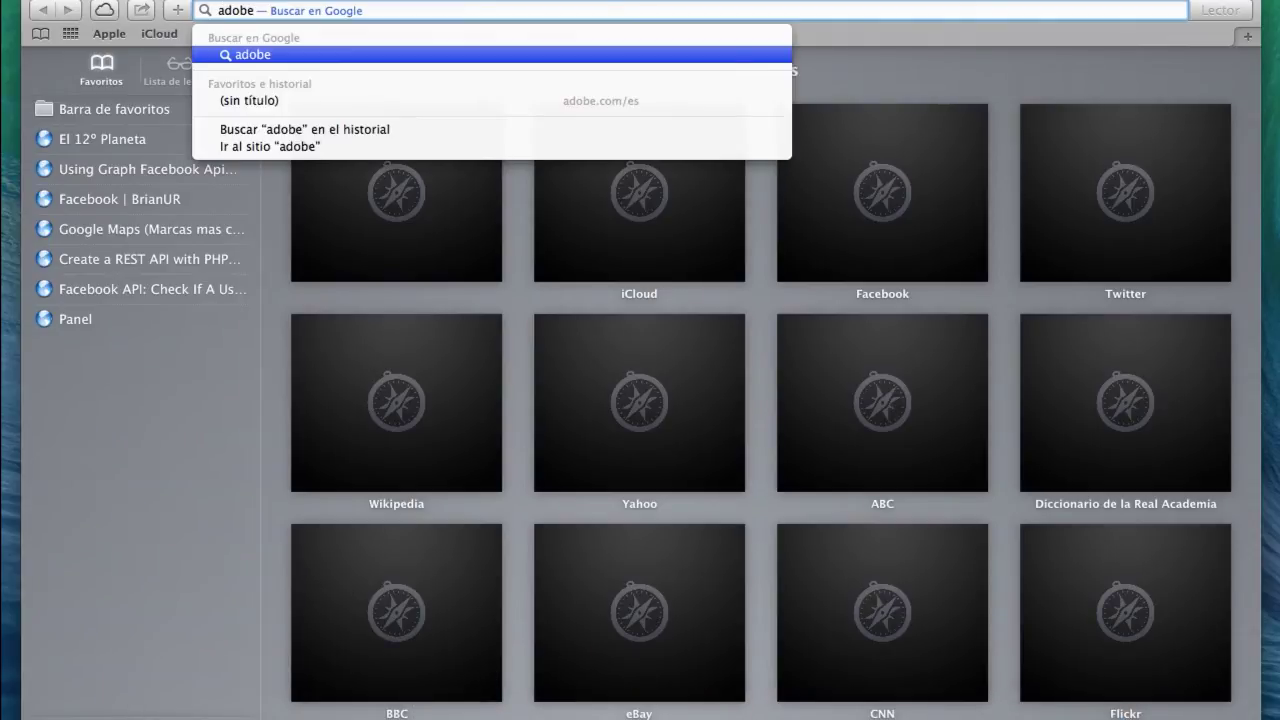
{"action": "type", "text": ".com"}
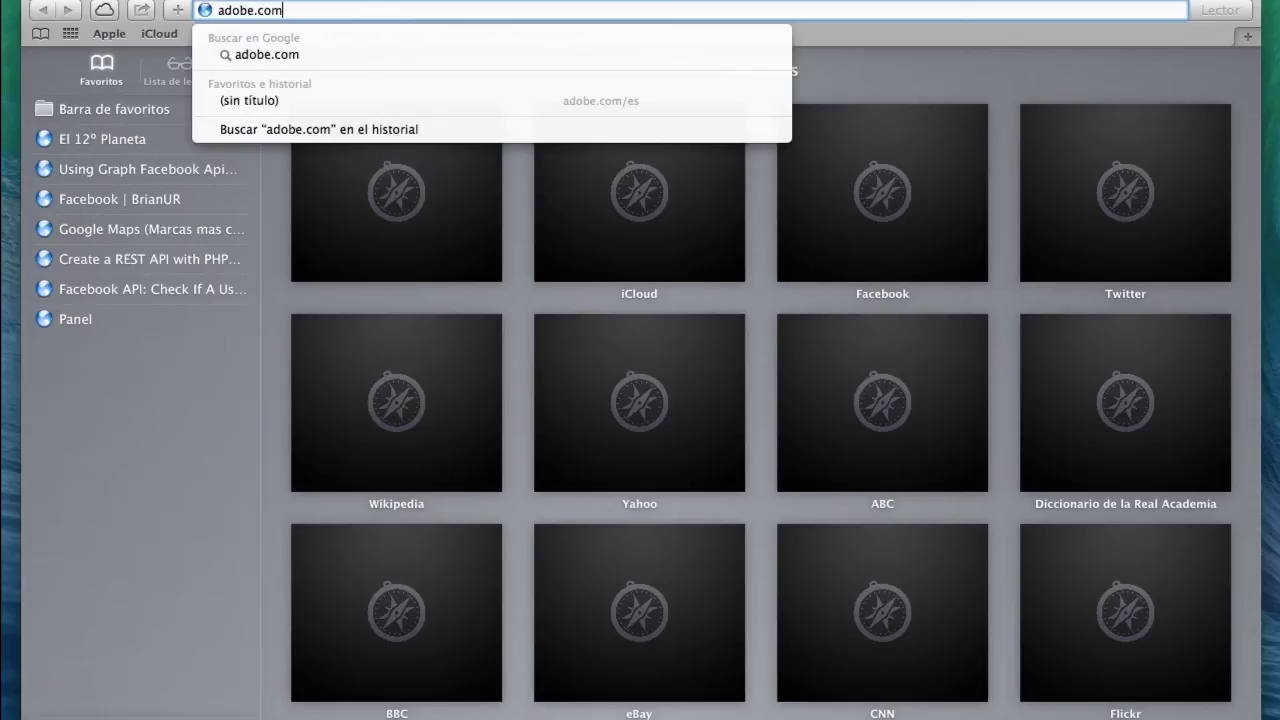
{"action": "type", "text": "/es"}
{"action": "key", "text": "Return"}
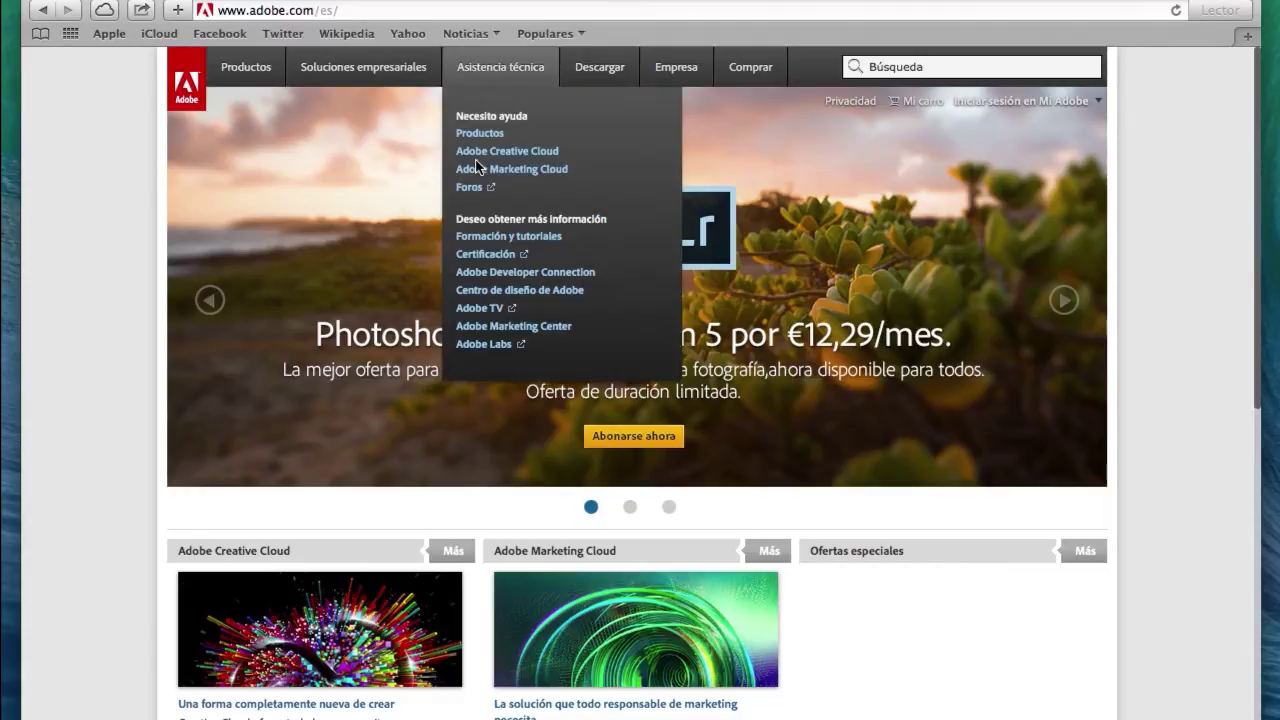
{"action": "mouse_move", "coordinate": [599, 67]}
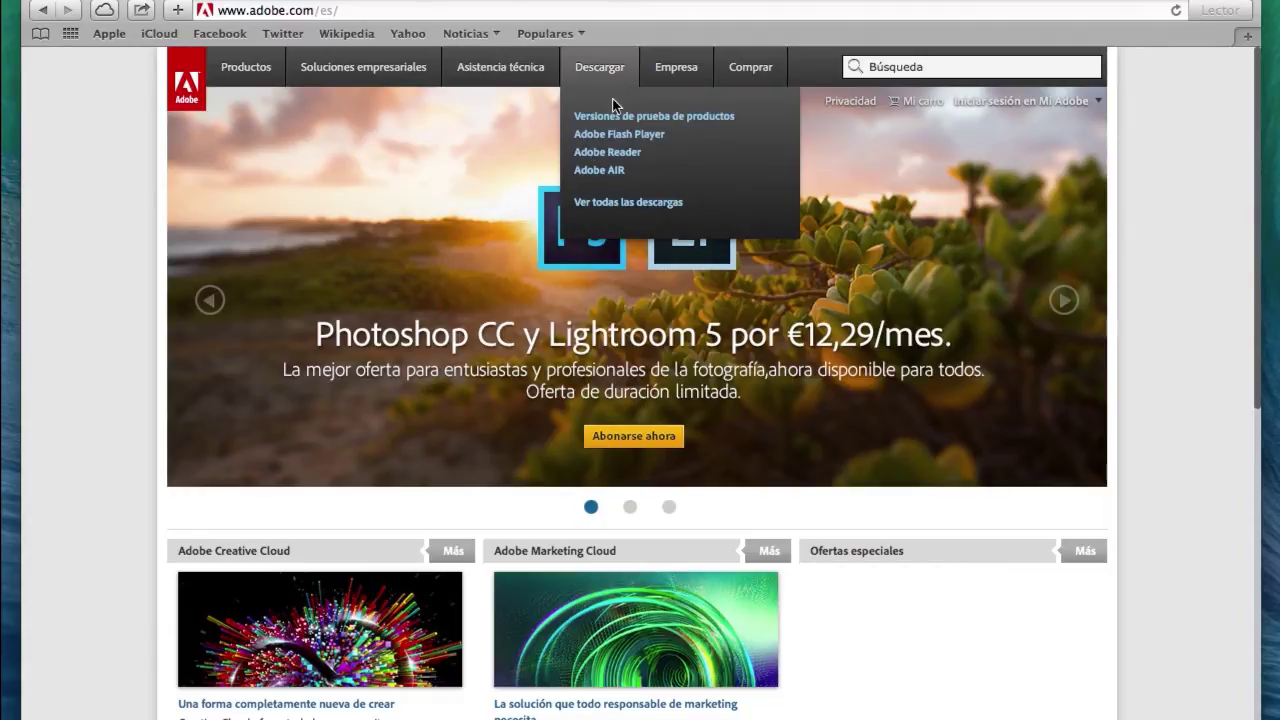
Go from the product trials page to the Photoshop CC trial and choose Probar gratis.
{"action": "left_click", "coordinate": [615, 116]}
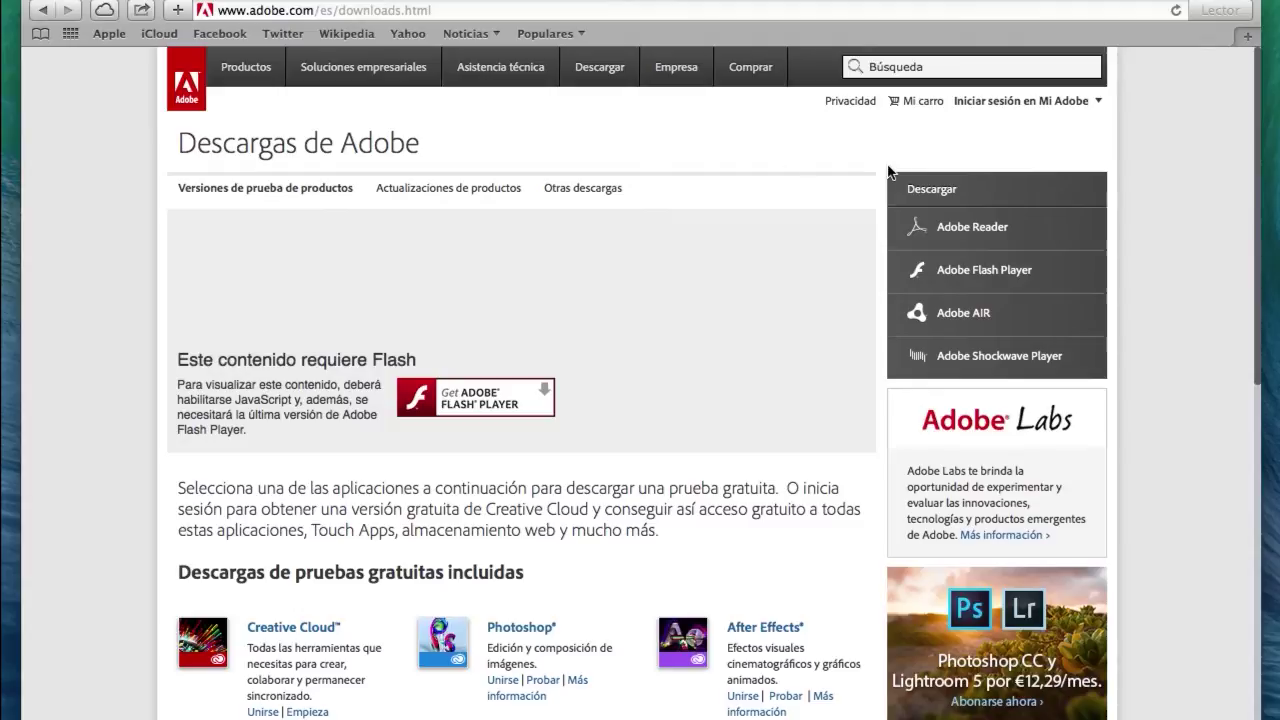
{"action": "left_click", "coordinate": [551, 685]}
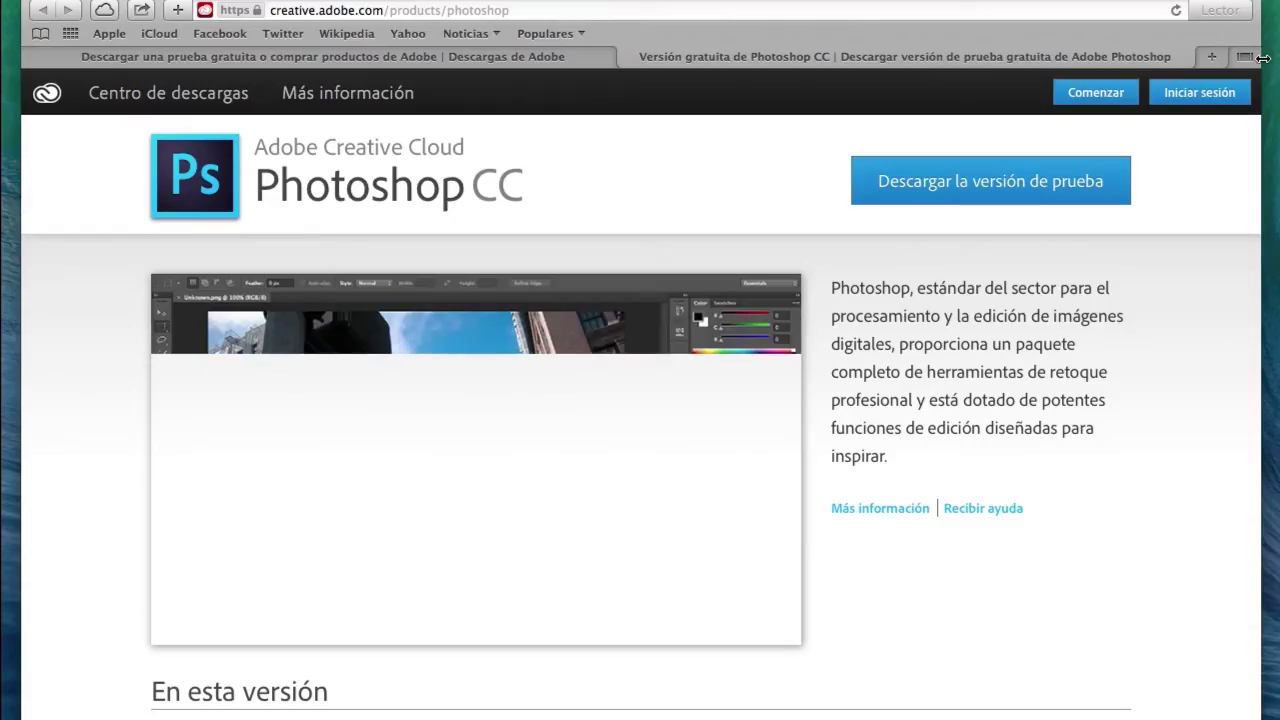
{"action": "left_click", "coordinate": [1098, 92]}
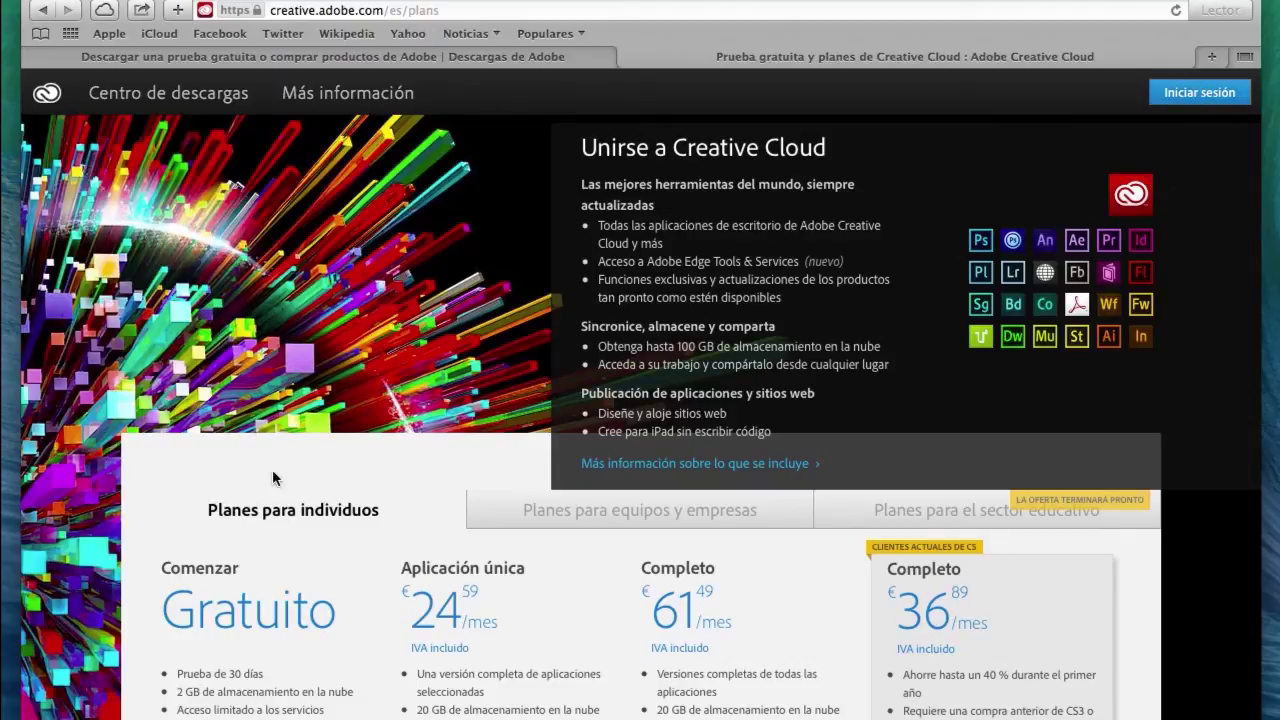
{"action": "scroll", "coordinate": [272, 470], "scroll_direction": "down", "scroll_amount": 4}
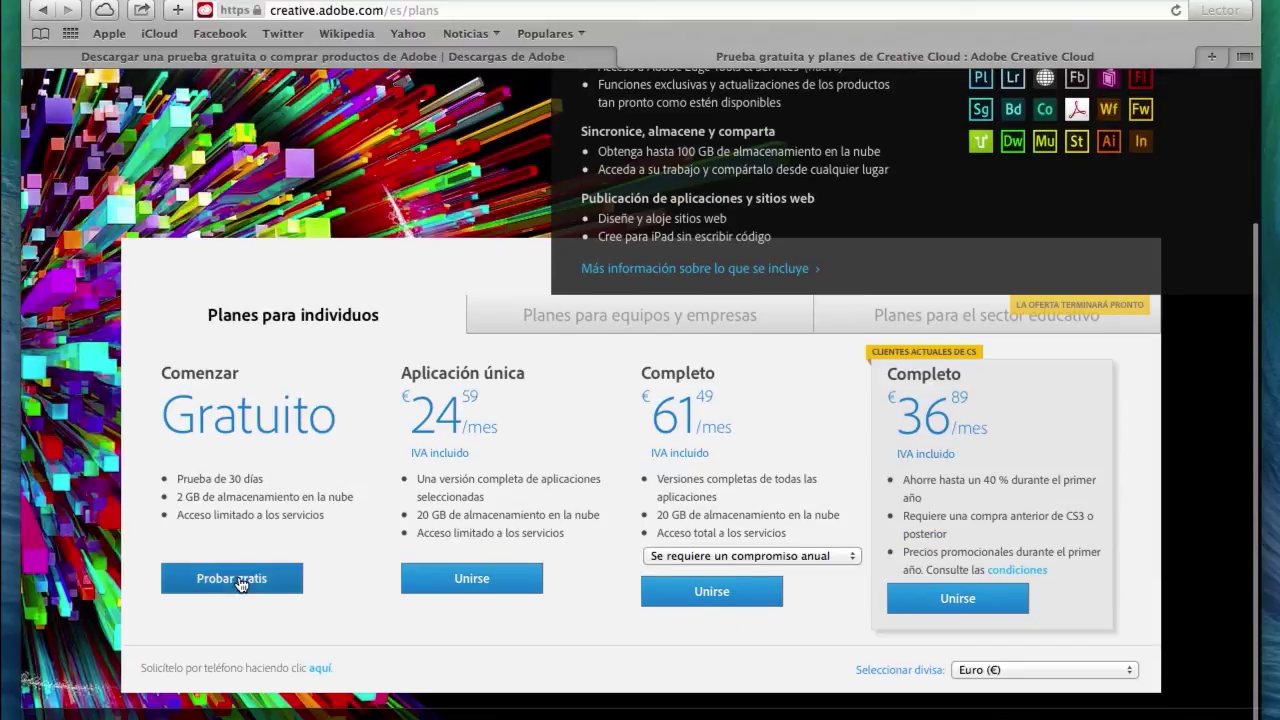
{"action": "left_click", "coordinate": [240, 580]}
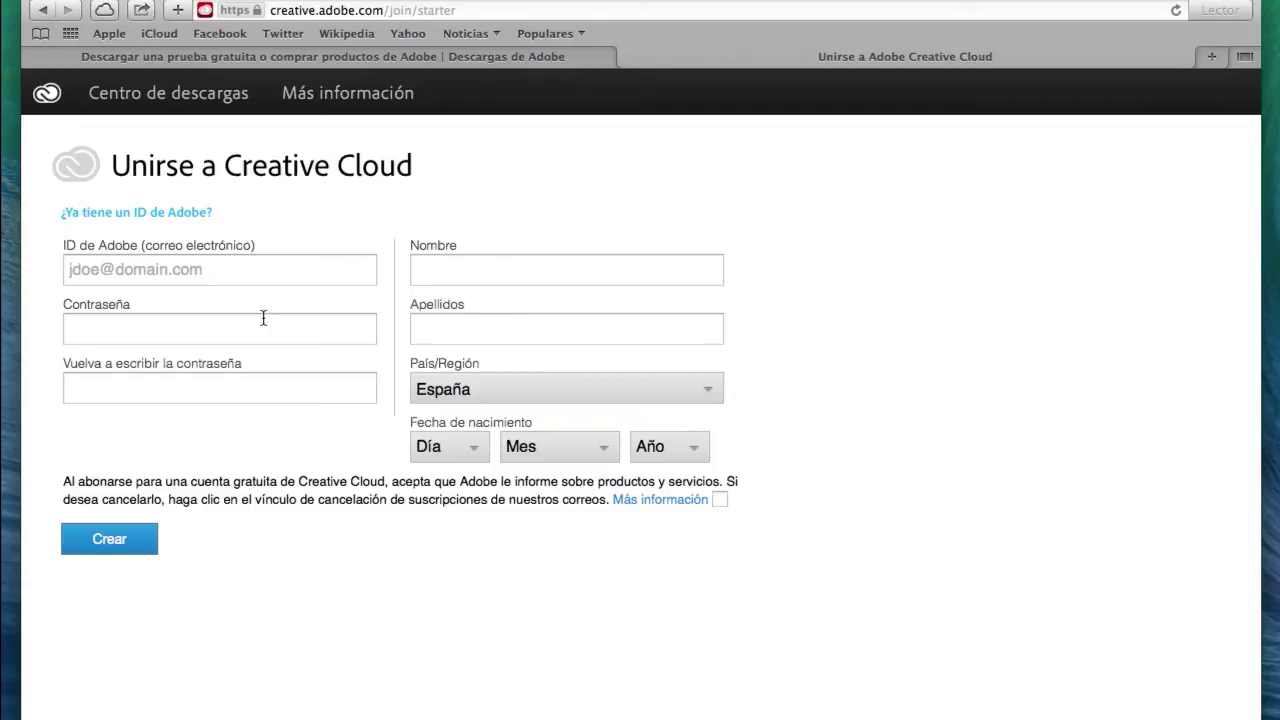
Sign in with the Adobe ID e-mail and password, landing on the signed-in plans page.
{"action": "left_click", "coordinate": [220, 262]}
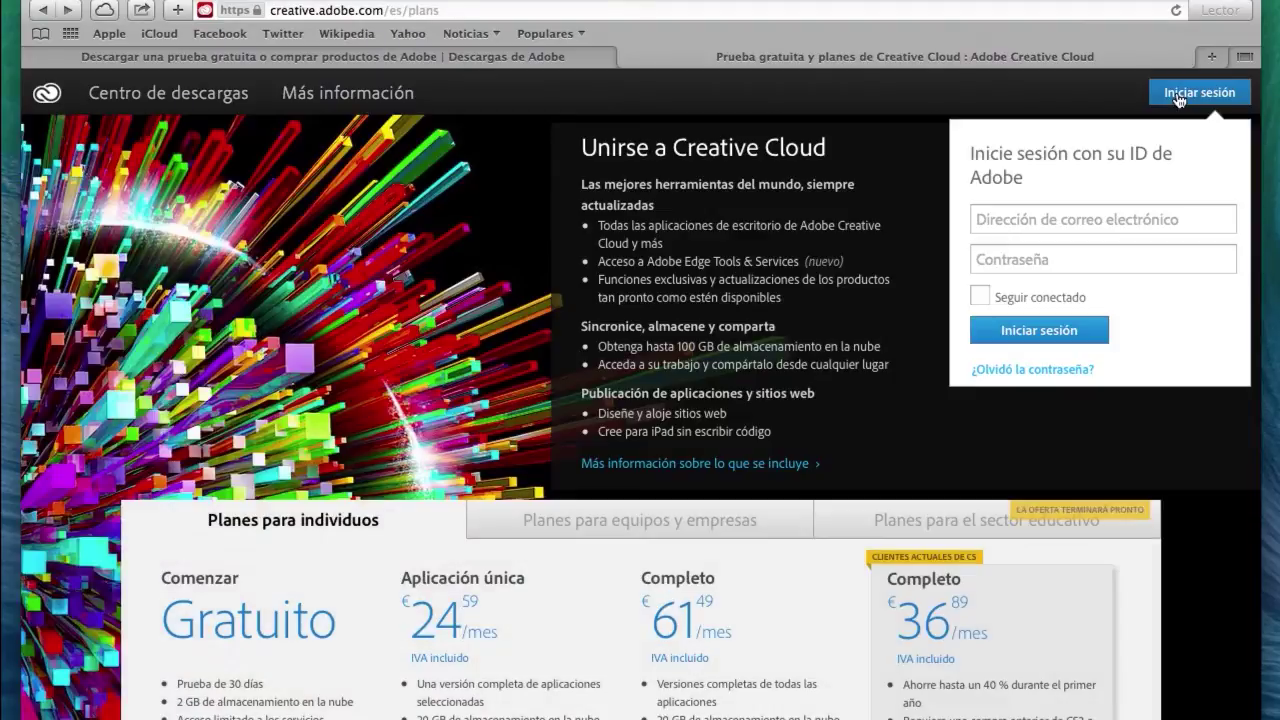
{"action": "left_click", "coordinate": [1058, 214]}
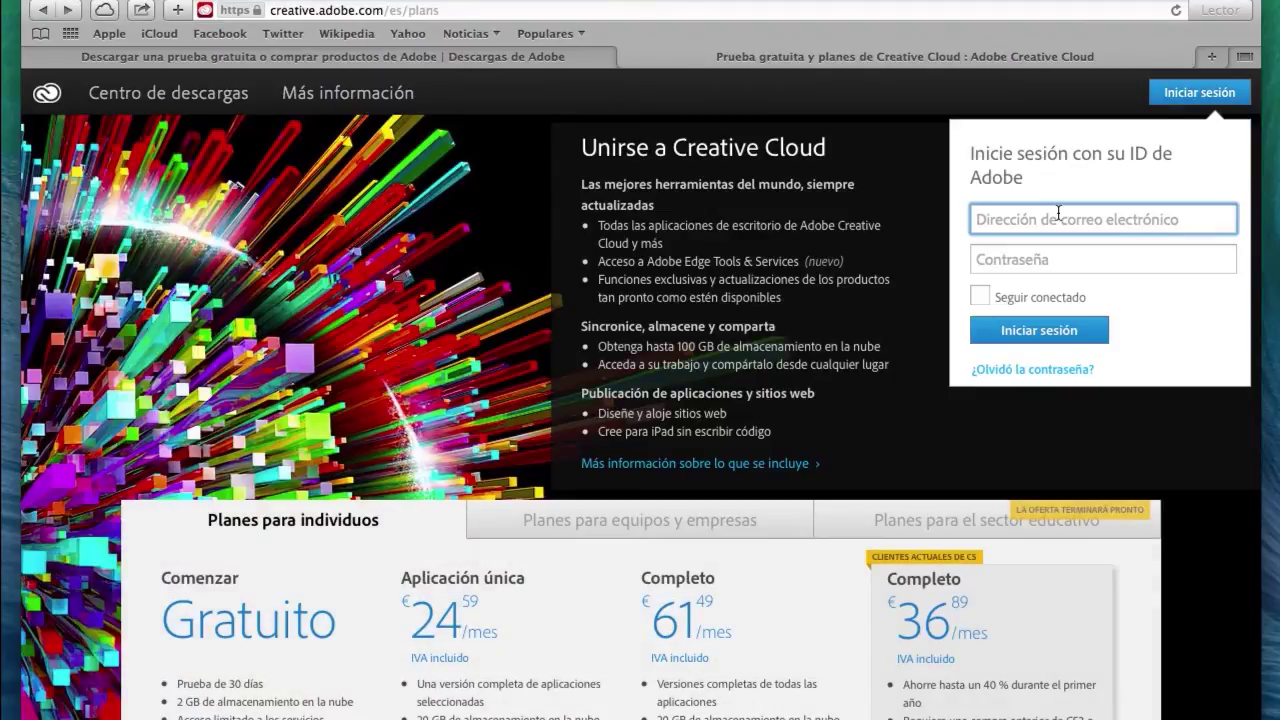
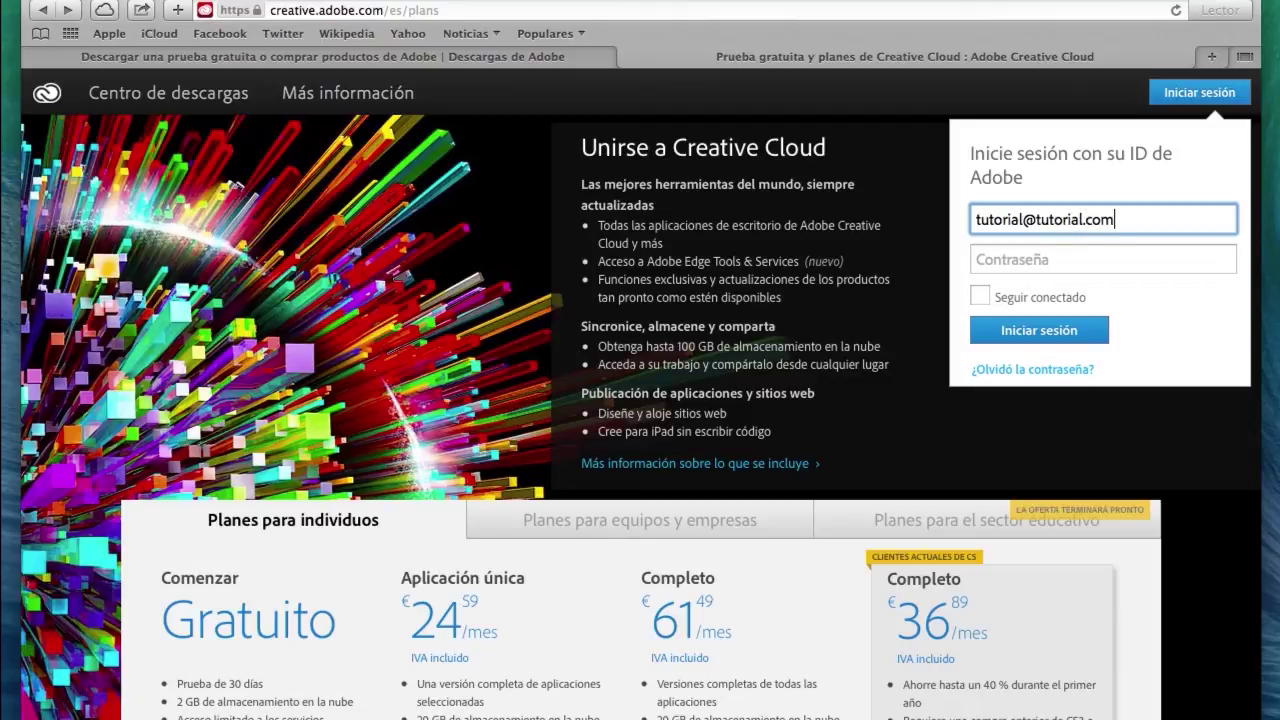
{"action": "left_click", "coordinate": [1058, 252]}
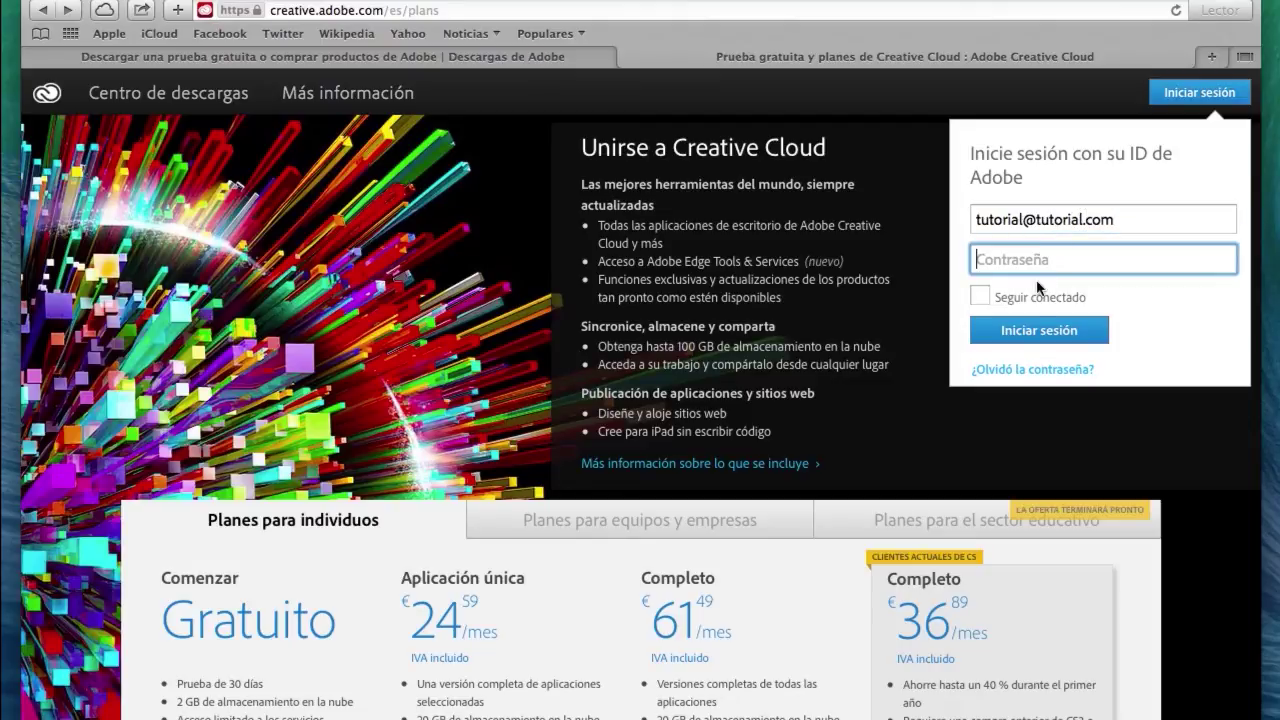
{"action": "left_click", "coordinate": [1022, 332]}
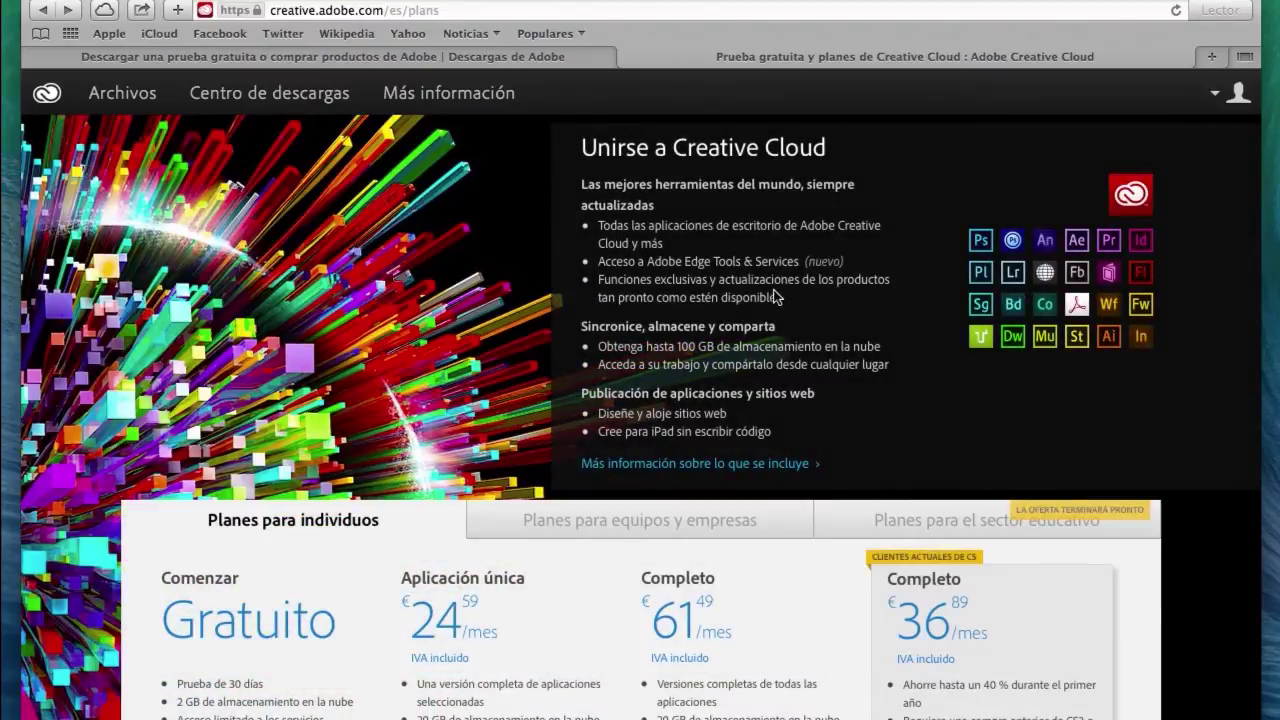
{"action": "scroll", "coordinate": [801, 210], "scroll_direction": "down", "scroll_amount": 4}
{"action": "scroll", "coordinate": [801, 210], "scroll_direction": "up", "scroll_amount": 4}
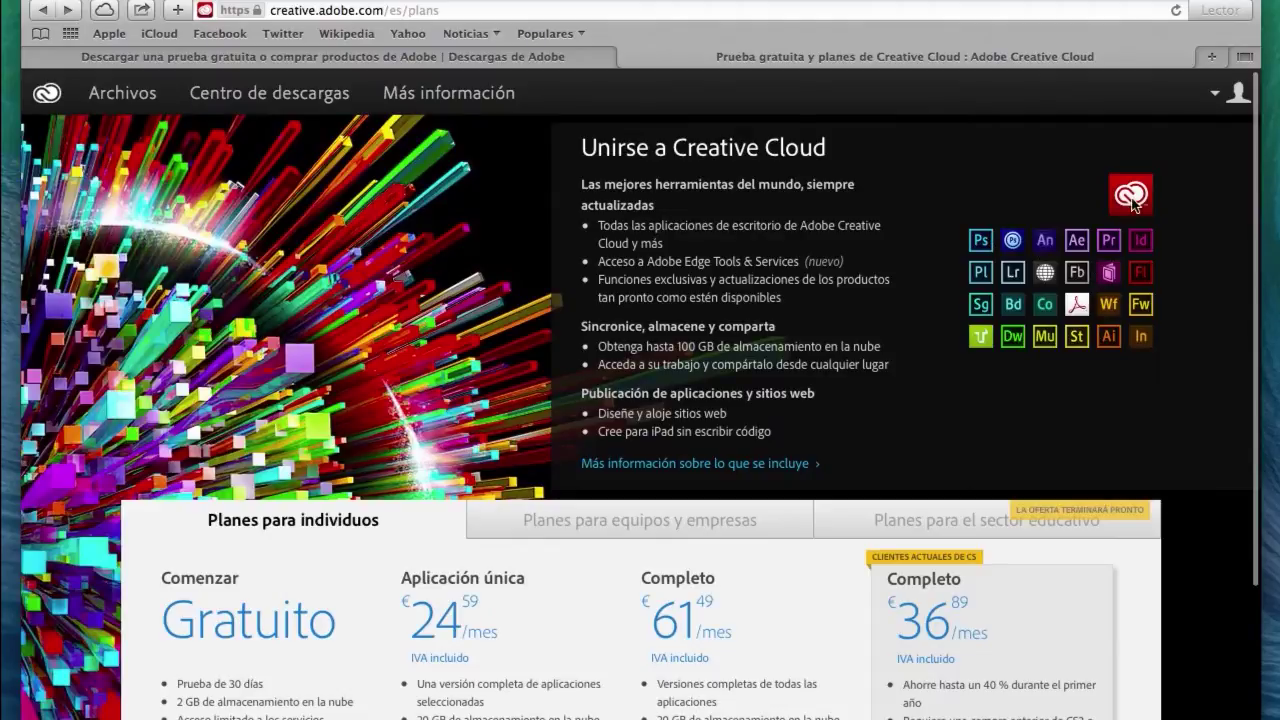
Browse from the plans page to the Creative Cloud download centre.
{"action": "left_click", "coordinate": [265, 96]}
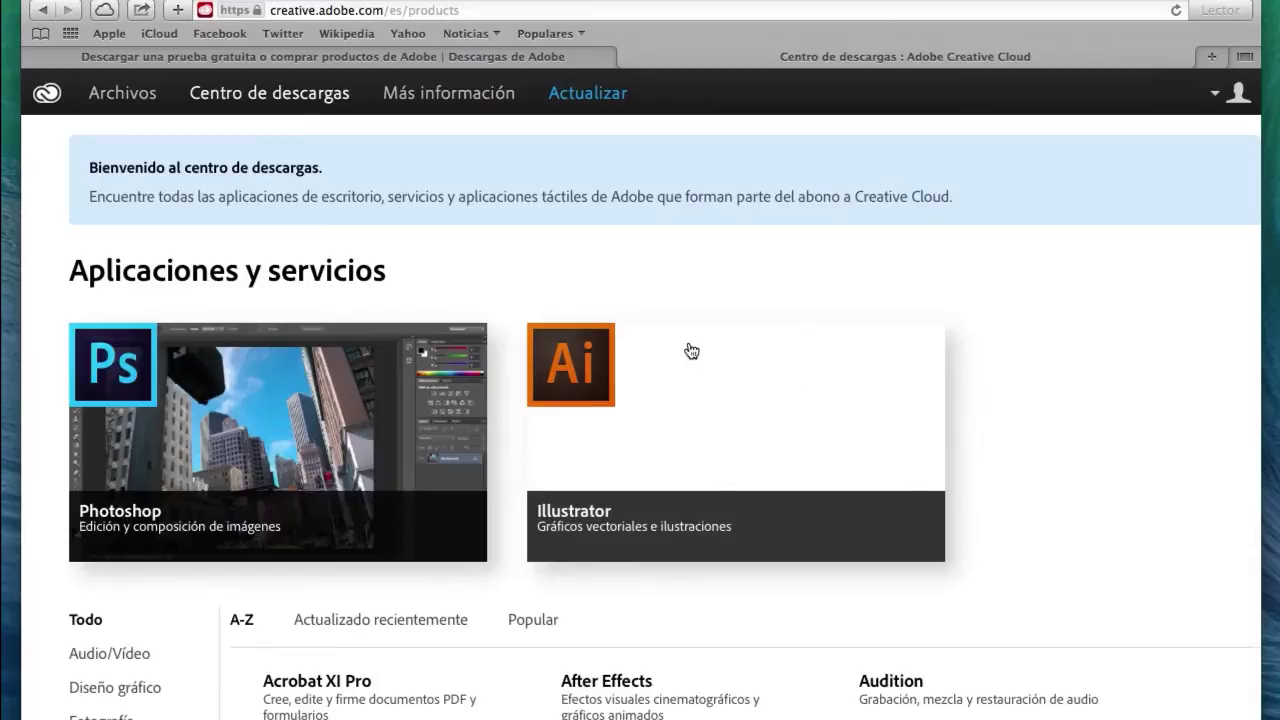
{"action": "scroll", "coordinate": [688, 348], "scroll_direction": "down", "scroll_amount": 3}
{"action": "scroll", "coordinate": [688, 348], "scroll_direction": "down", "scroll_amount": 1}
{"action": "scroll", "coordinate": [688, 348], "scroll_direction": "down", "scroll_amount": 2}
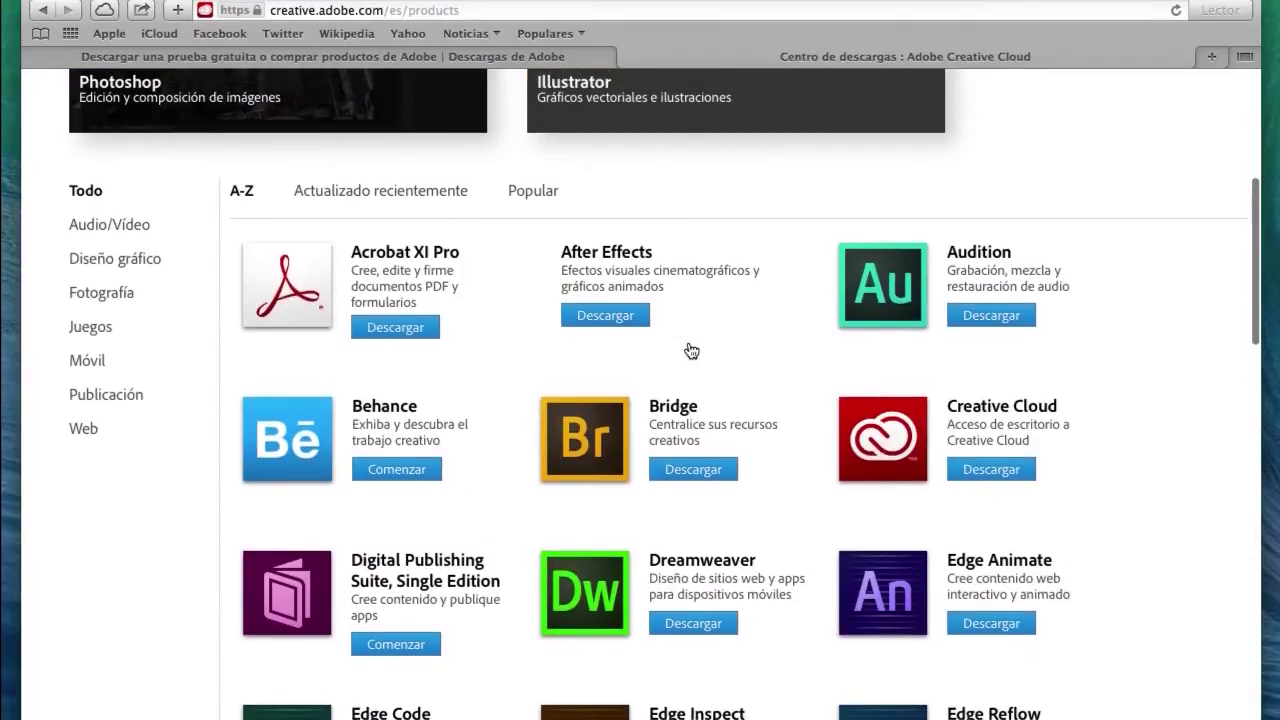
{"action": "scroll", "coordinate": [688, 348], "scroll_direction": "up", "scroll_amount": 5}
{"action": "left_click", "coordinate": [690, 350]}
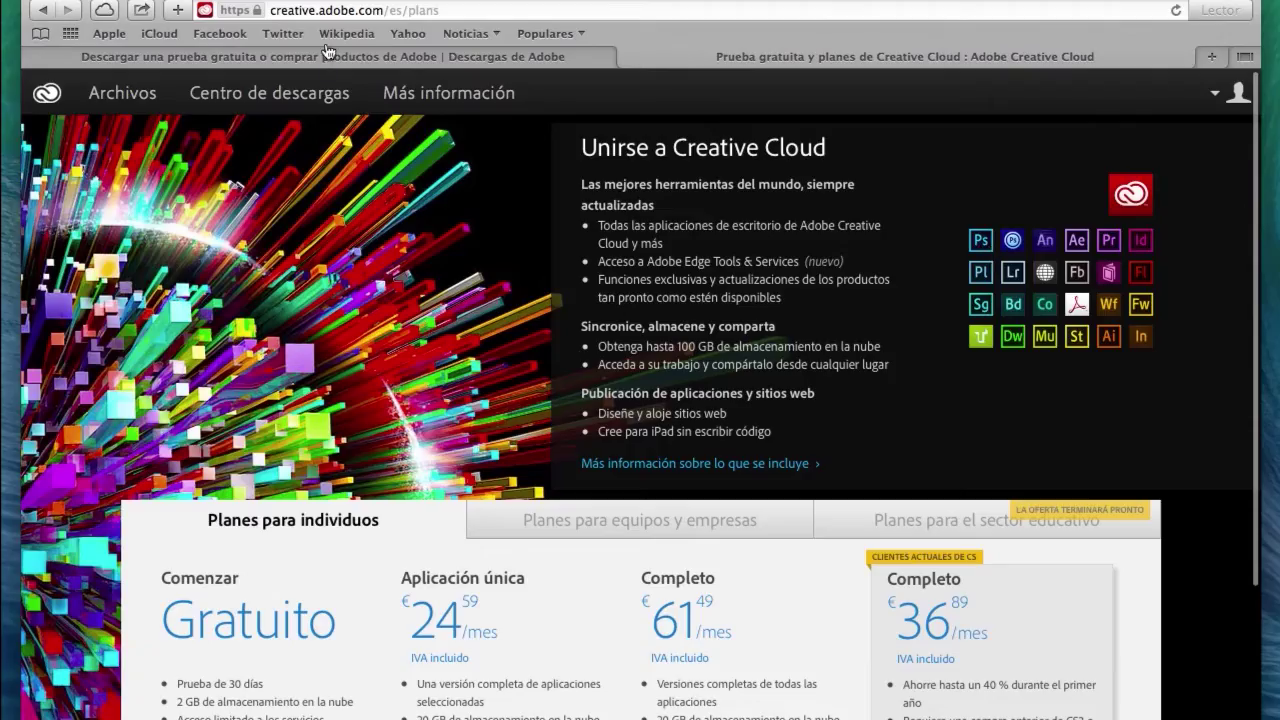
{"action": "left_click", "coordinate": [287, 97]}
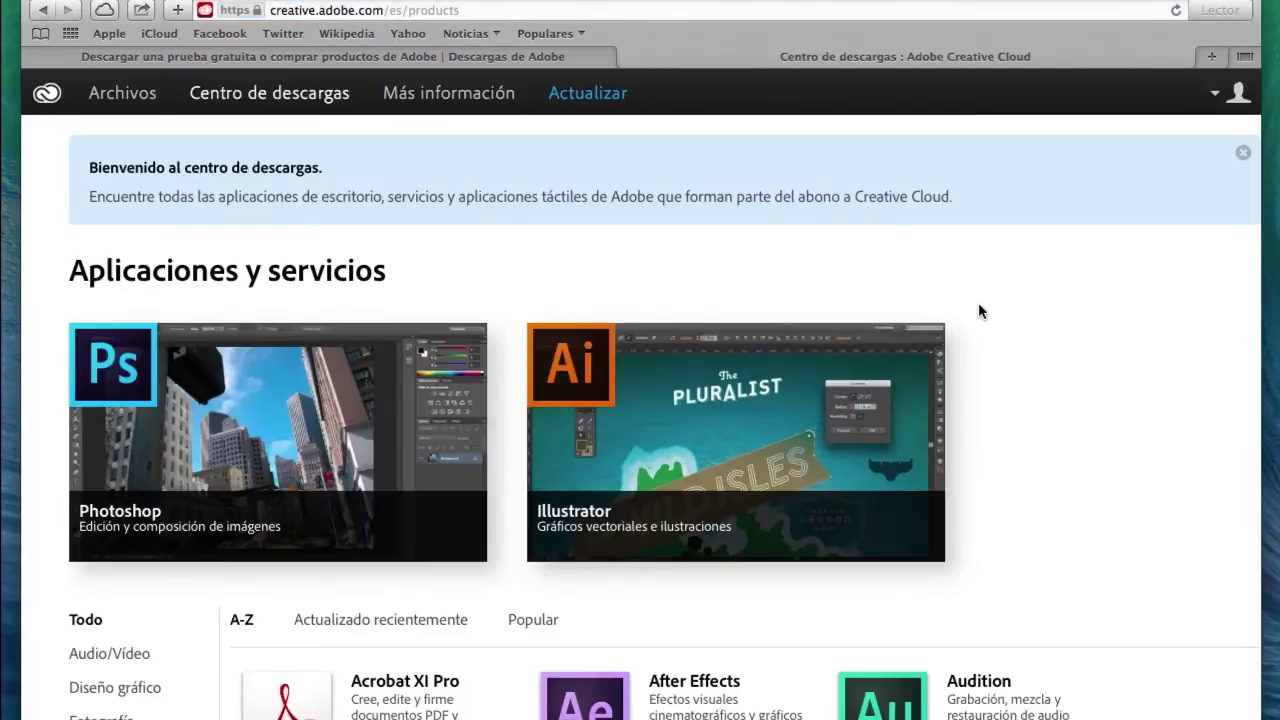
Download the Creative Cloud desktop app installer, CreativeCloudInstaller.dmg (1.9 MB).
{"action": "scroll", "coordinate": [978, 311], "scroll_direction": "down", "scroll_amount": 1}
{"action": "scroll", "coordinate": [978, 311], "scroll_direction": "down", "scroll_amount": 4}
{"action": "scroll", "coordinate": [978, 311], "scroll_direction": "down", "scroll_amount": 2}
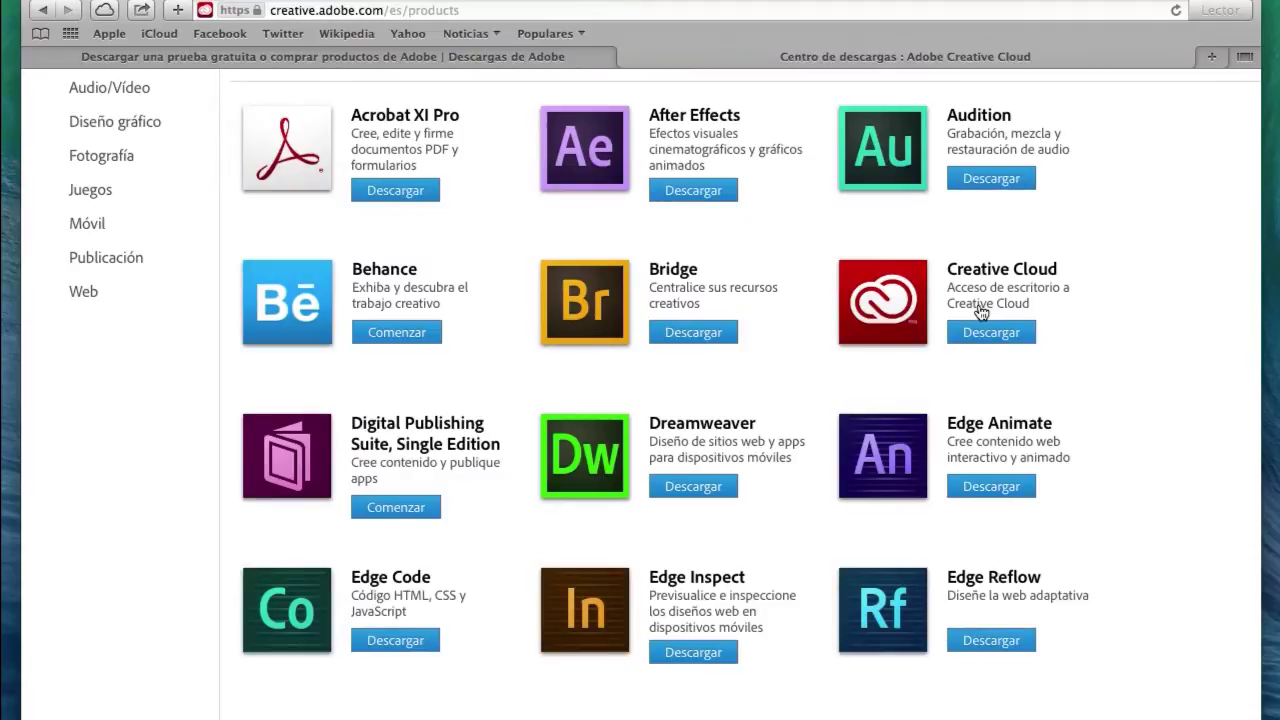
{"action": "left_click", "coordinate": [978, 333]}
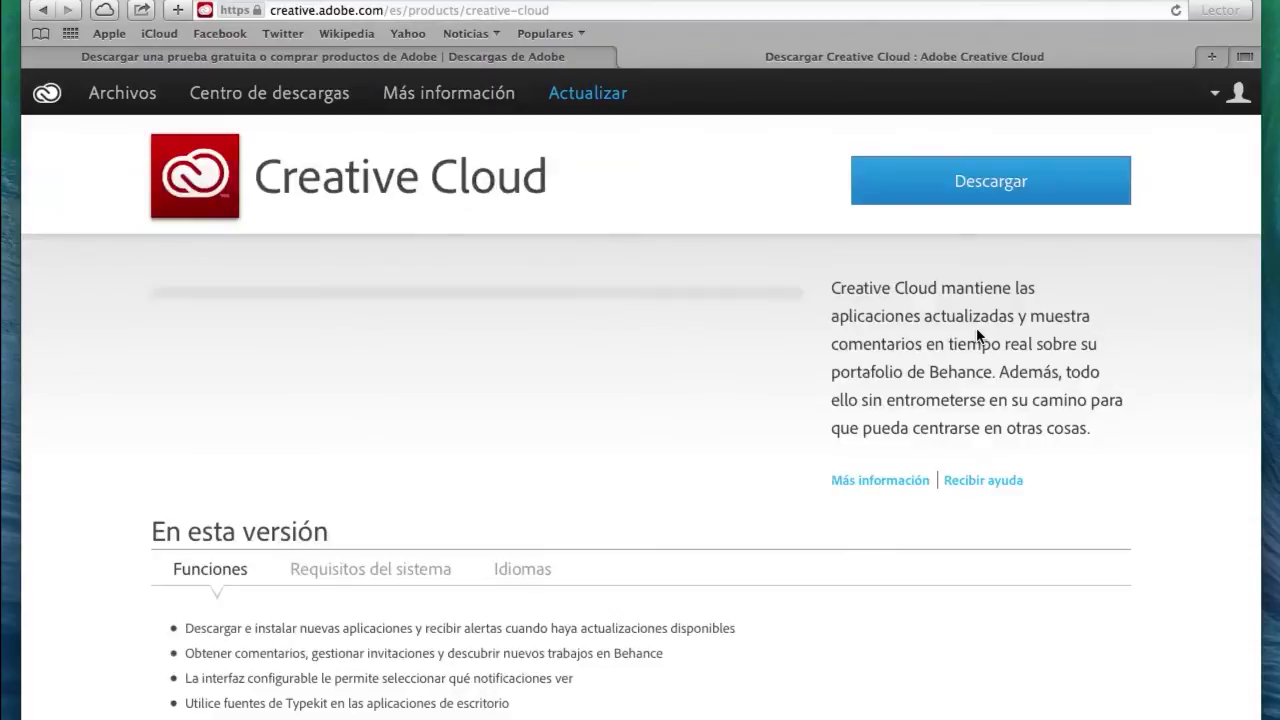
{"action": "left_click", "coordinate": [1017, 192]}
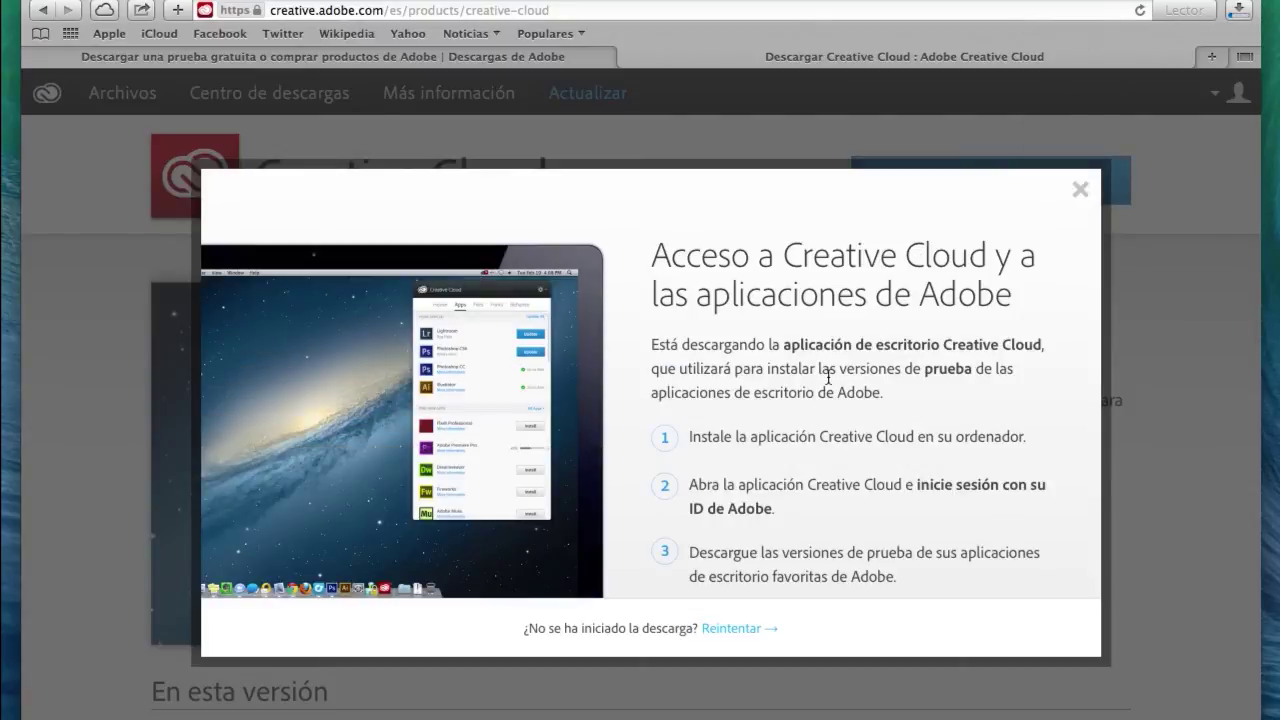
Return to the download centre page and show Safari's downloaded files.
{"action": "left_click", "coordinate": [47, 12]}
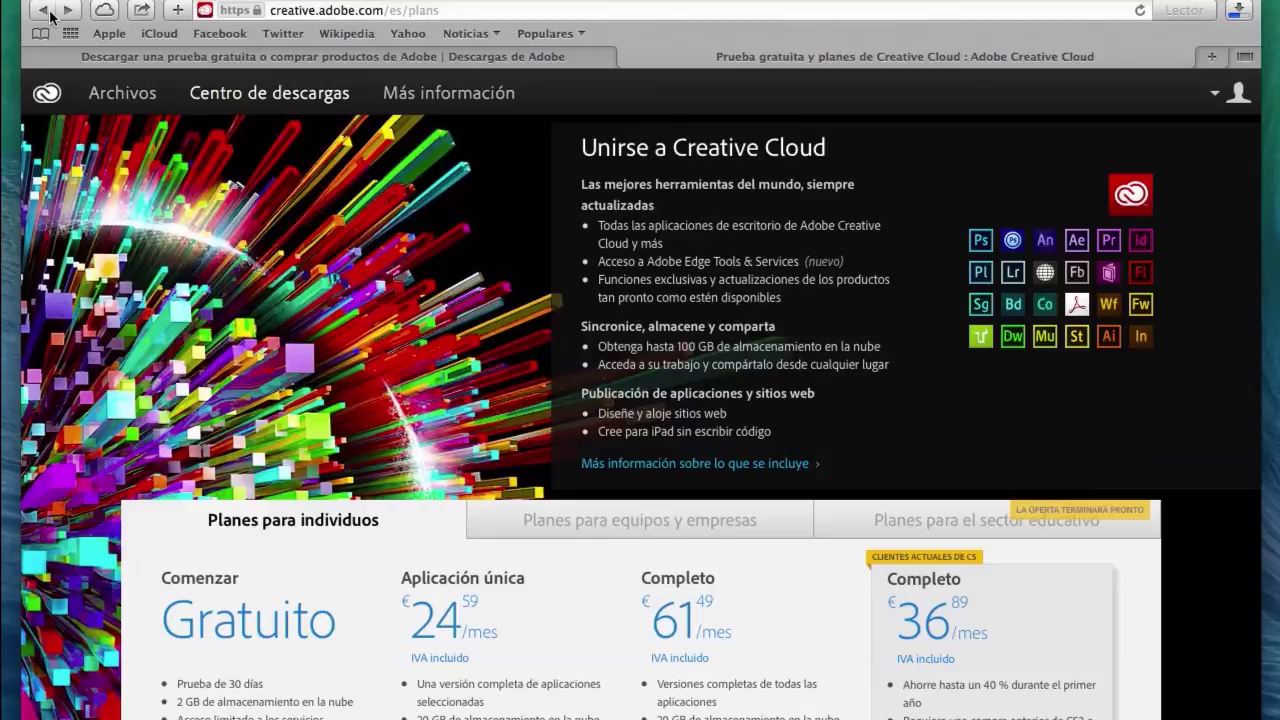
{"action": "left_click", "coordinate": [45, 11]}
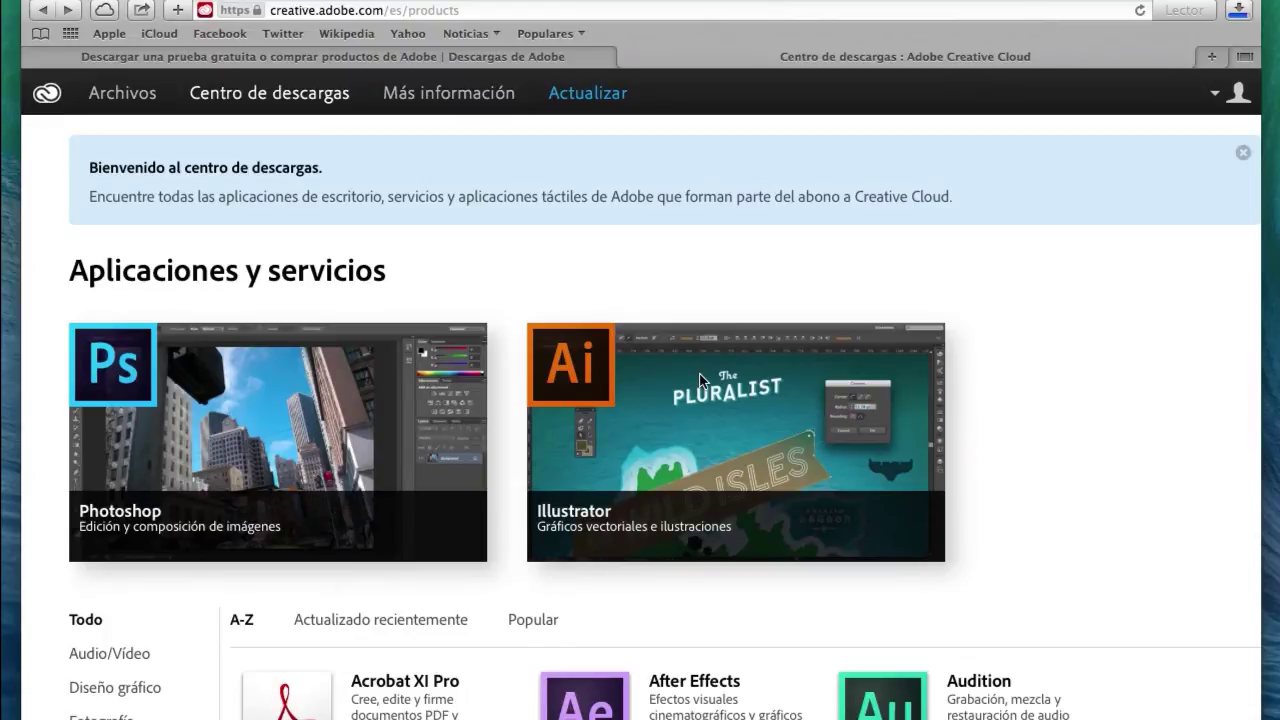
{"action": "scroll", "coordinate": [700, 378], "scroll_direction": "down", "scroll_amount": 10}
{"action": "scroll", "coordinate": [700, 378], "scroll_direction": "up", "scroll_amount": 3}
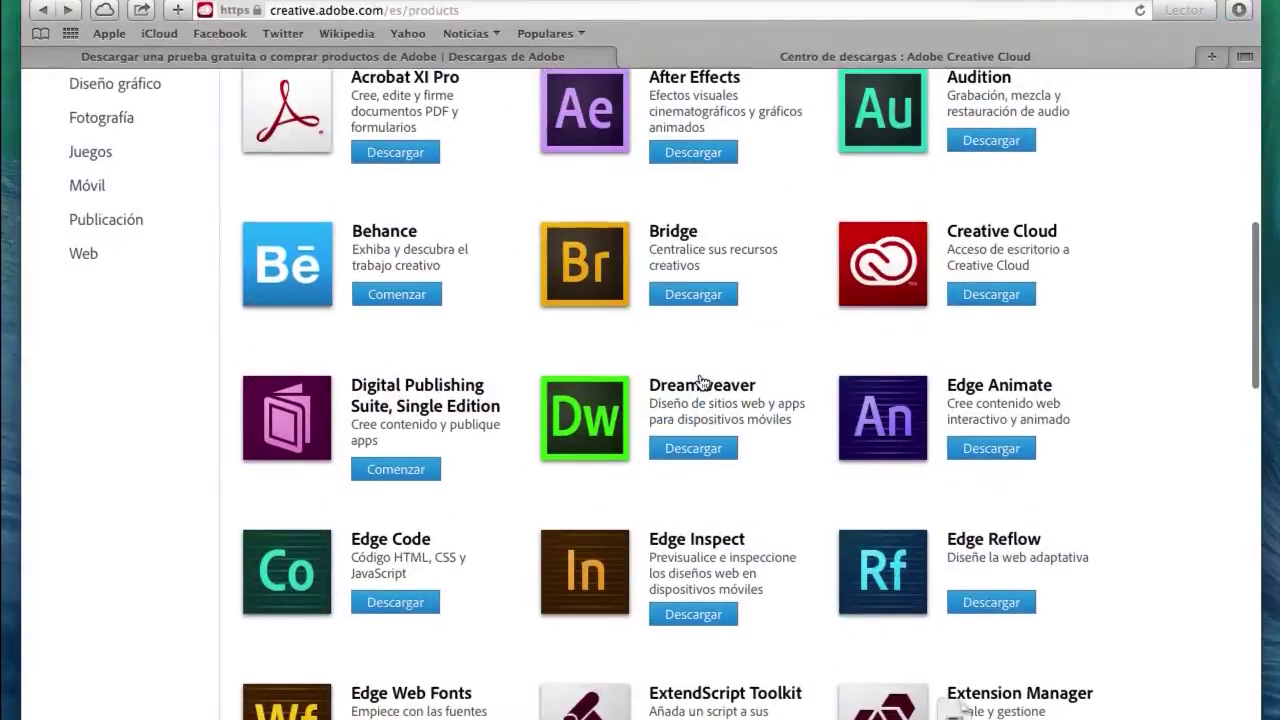
{"action": "scroll", "coordinate": [700, 380], "scroll_direction": "up", "scroll_amount": 10}
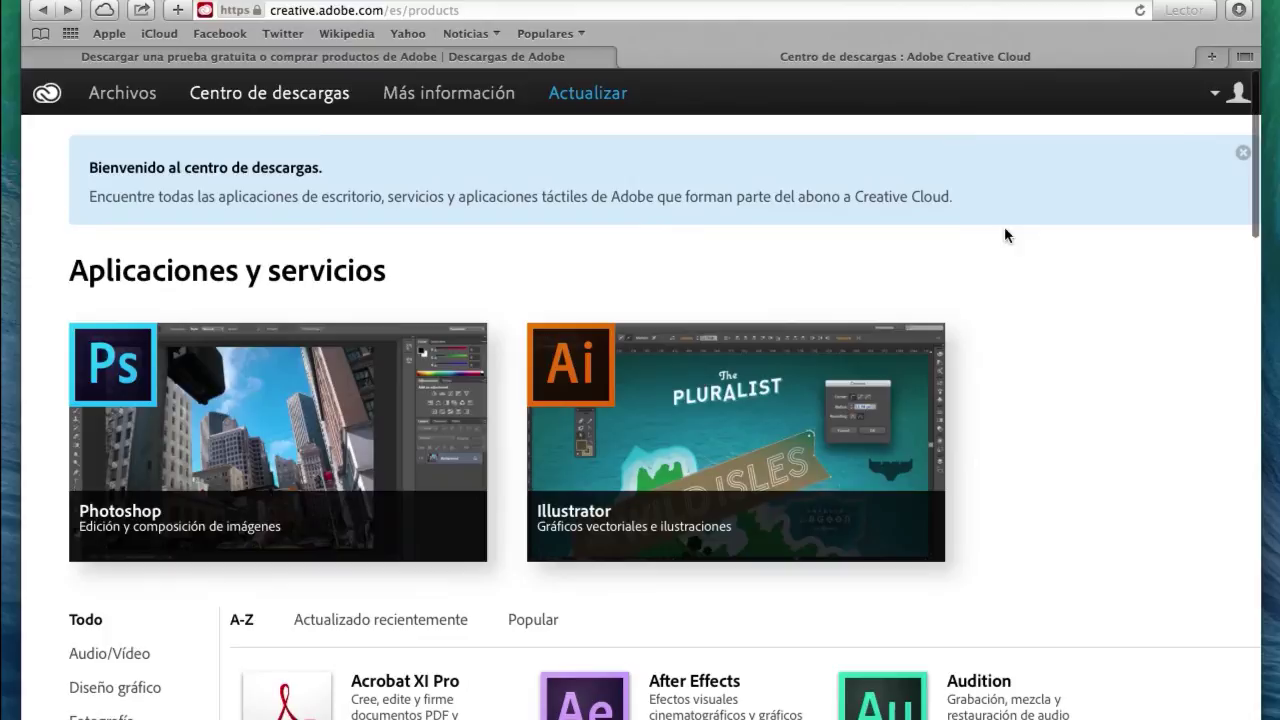
{"action": "left_click", "coordinate": [1239, 12]}
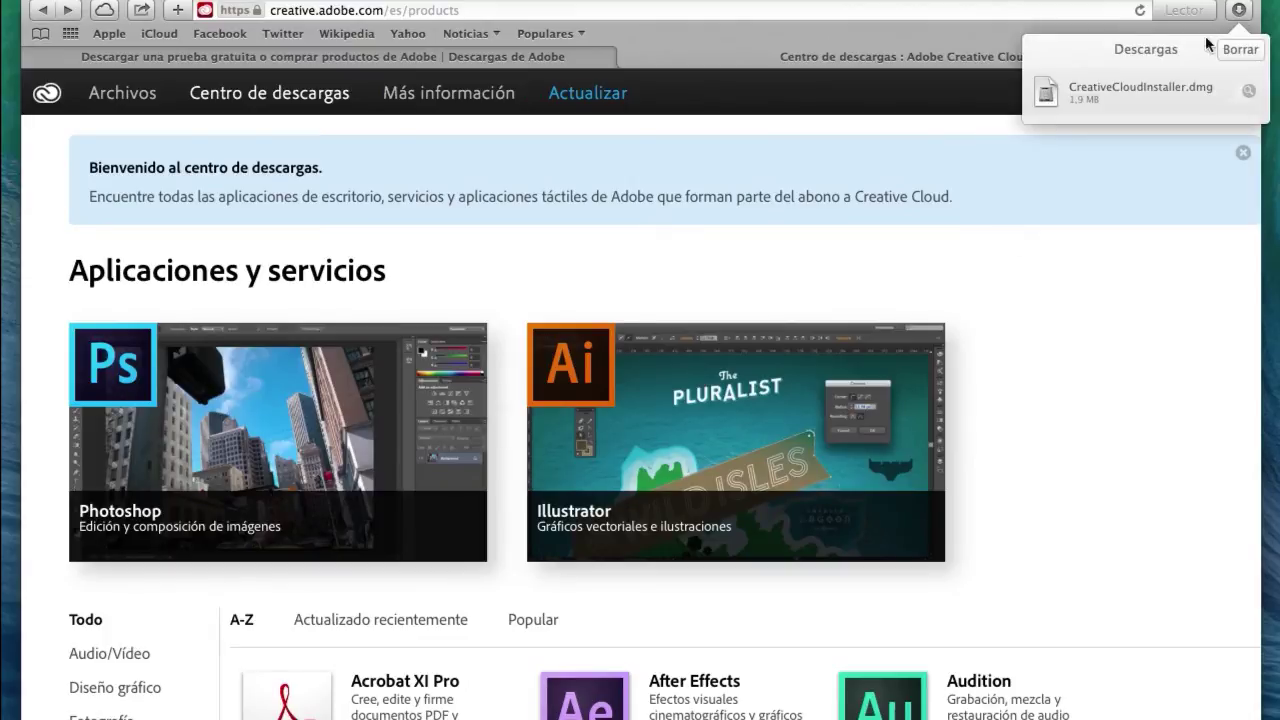
Open CreativeCloudInstaller.dmg and run Creative Cloud Installer, approving the Gatekeeper warning.
{"action": "double_click", "coordinate": [1124, 88]}
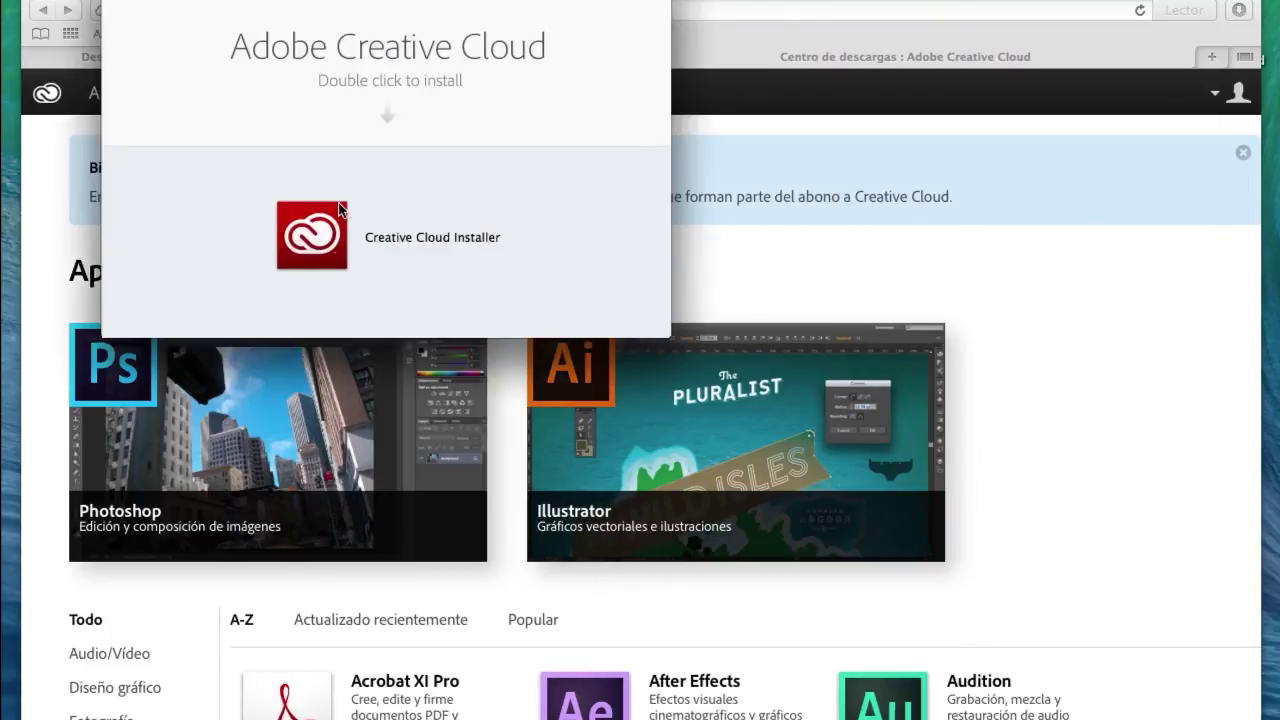
{"action": "left_click", "coordinate": [333, 220]}
{"action": "double_click", "coordinate": [333, 220]}
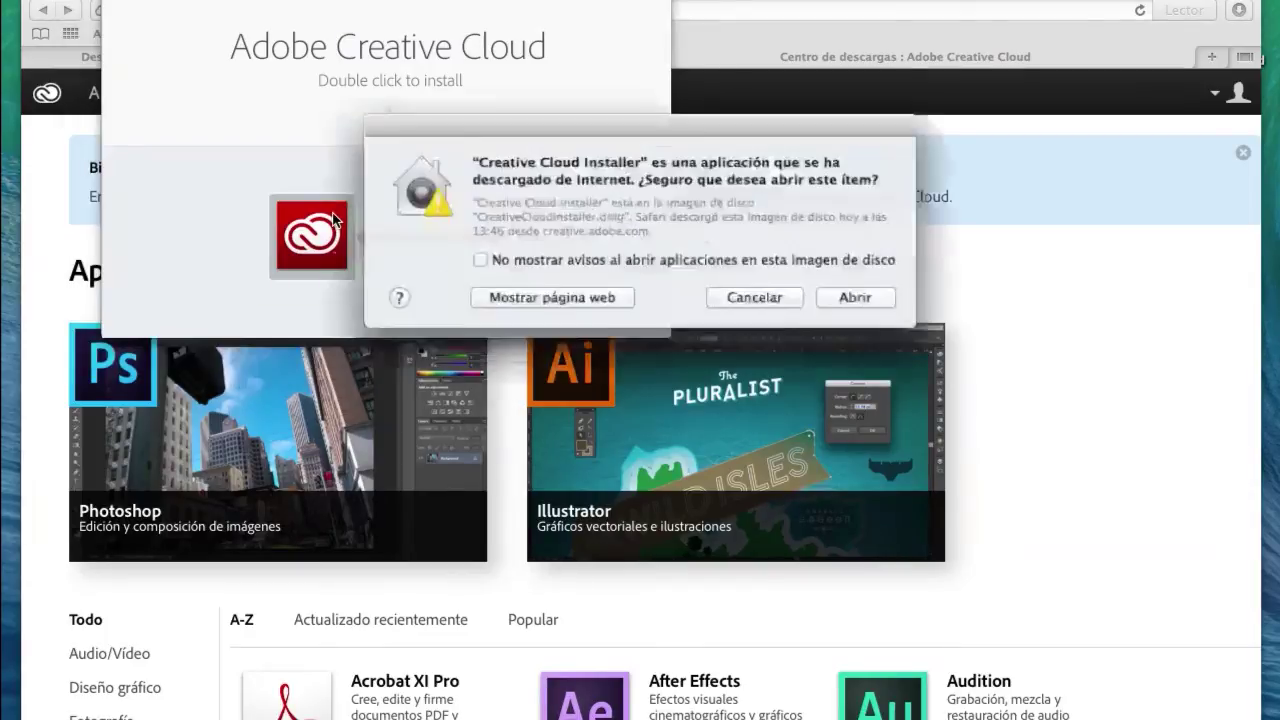
{"action": "left_click", "coordinate": [852, 298]}
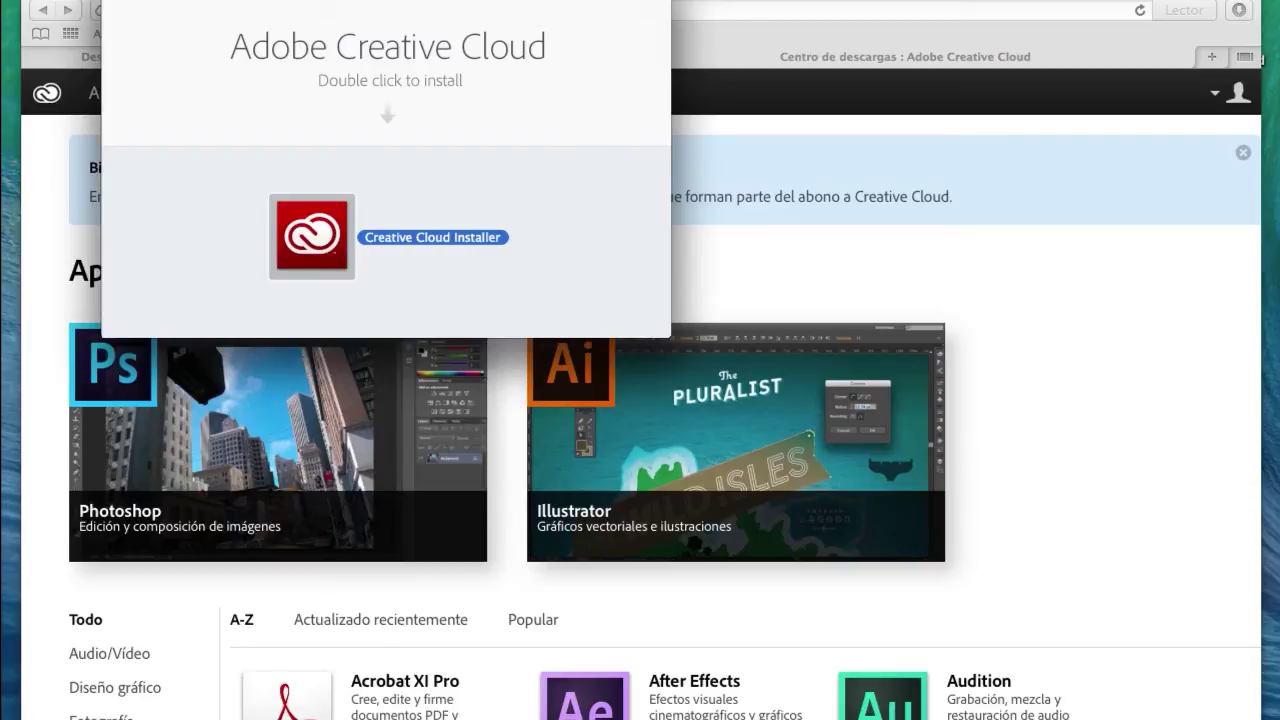
{"action": "left_click", "coordinate": [677, 445]}
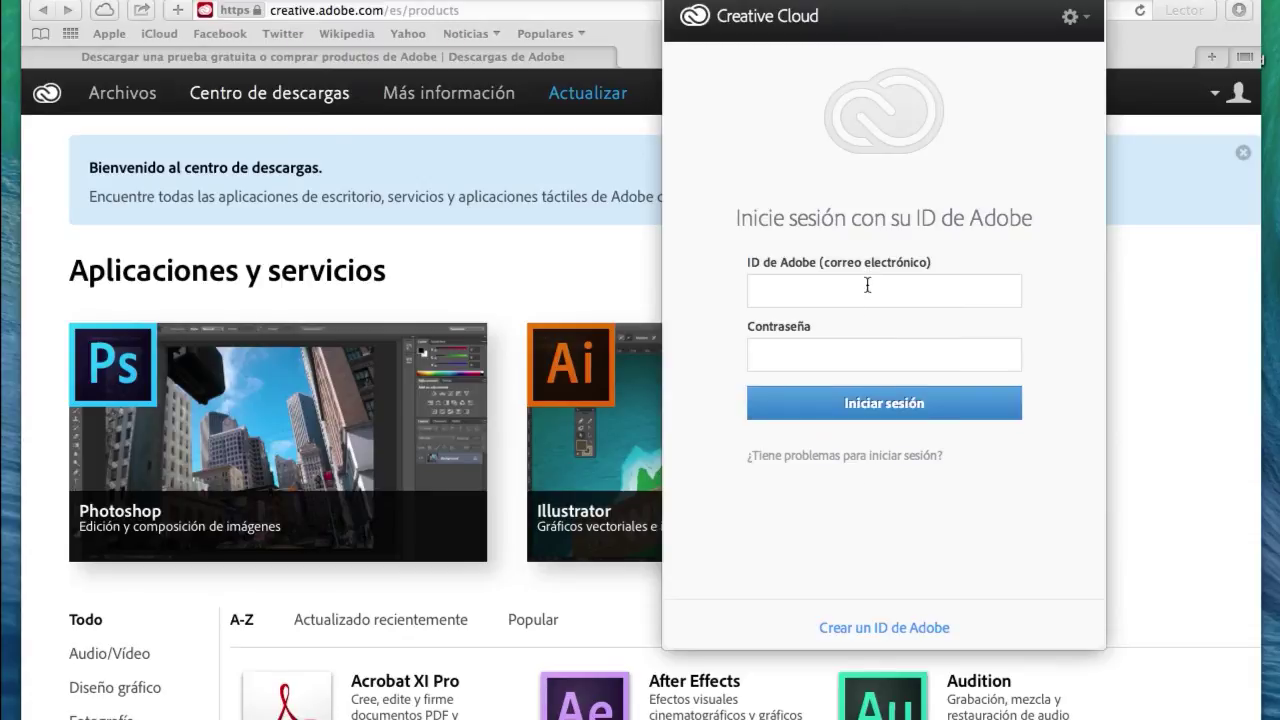
Sign in with the Adobe ID, then install the Photoshop CC trial from the Apps list.
{"action": "left_click", "coordinate": [867, 286]}
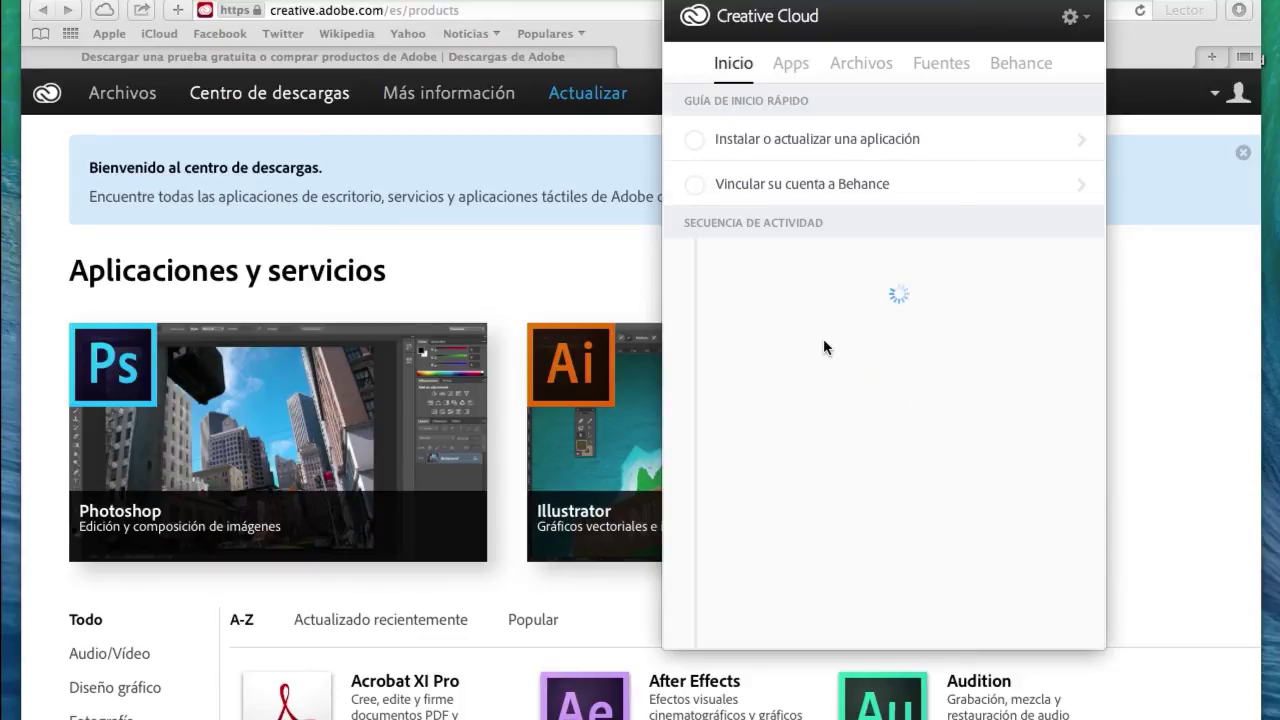
{"action": "left_click", "coordinate": [792, 66]}
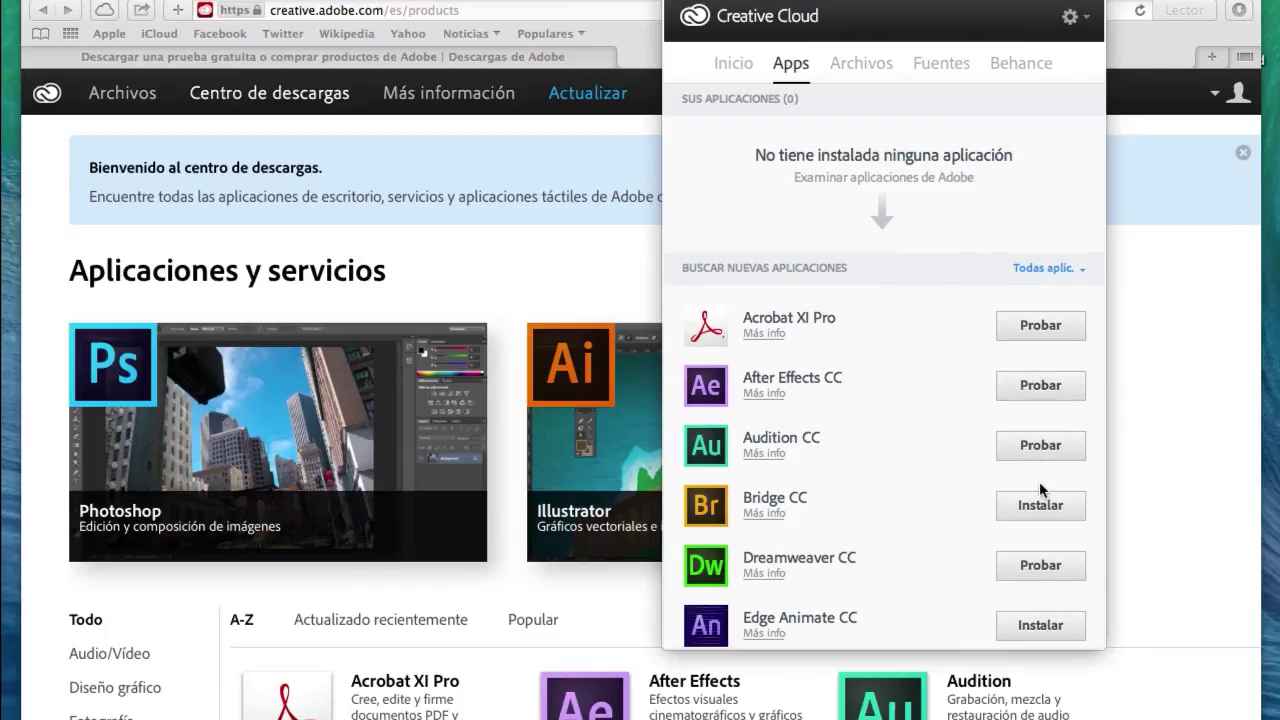
{"action": "scroll", "coordinate": [902, 454], "scroll_direction": "down", "scroll_amount": 10}
{"action": "scroll", "coordinate": [902, 454], "scroll_direction": "up", "scroll_amount": 1}
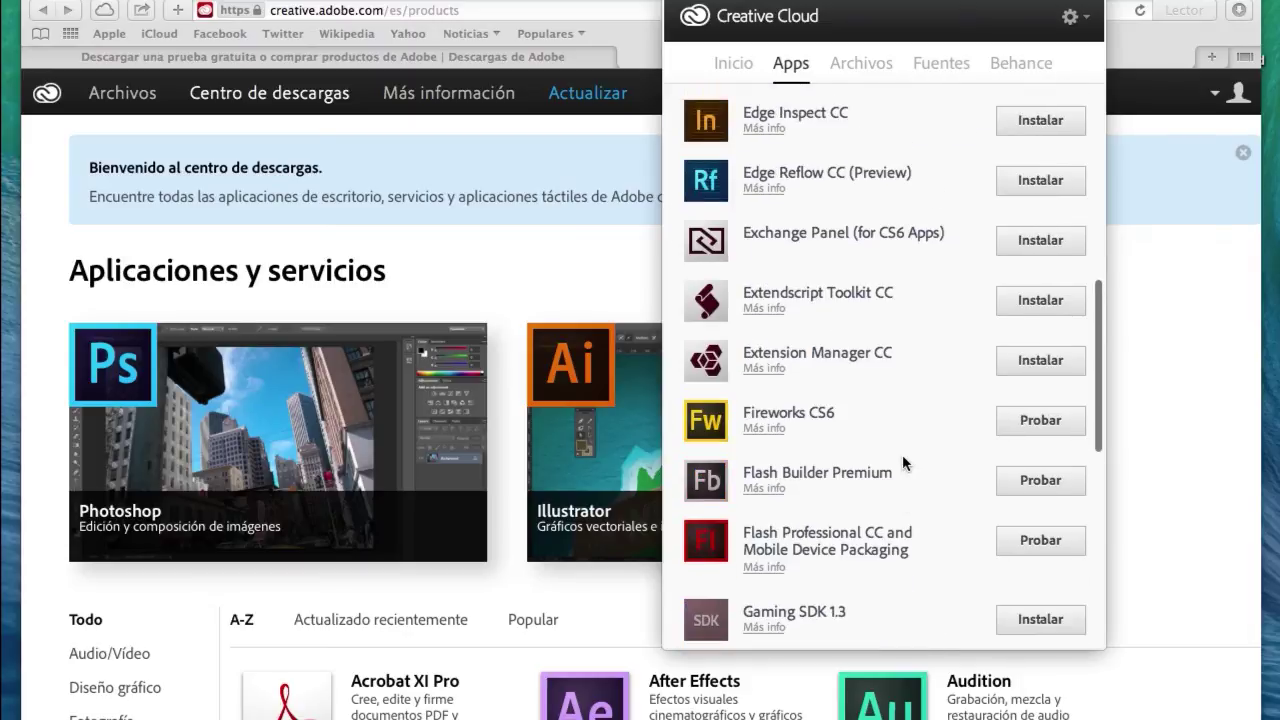
{"action": "scroll", "coordinate": [902, 454], "scroll_direction": "up", "scroll_amount": 4}
{"action": "scroll", "coordinate": [903, 462], "scroll_direction": "up", "scroll_amount": 5}
{"action": "scroll", "coordinate": [903, 462], "scroll_direction": "down", "scroll_amount": 5}
{"action": "scroll", "coordinate": [903, 462], "scroll_direction": "down", "scroll_amount": 2}
{"action": "scroll", "coordinate": [902, 458], "scroll_direction": "down", "scroll_amount": 5}
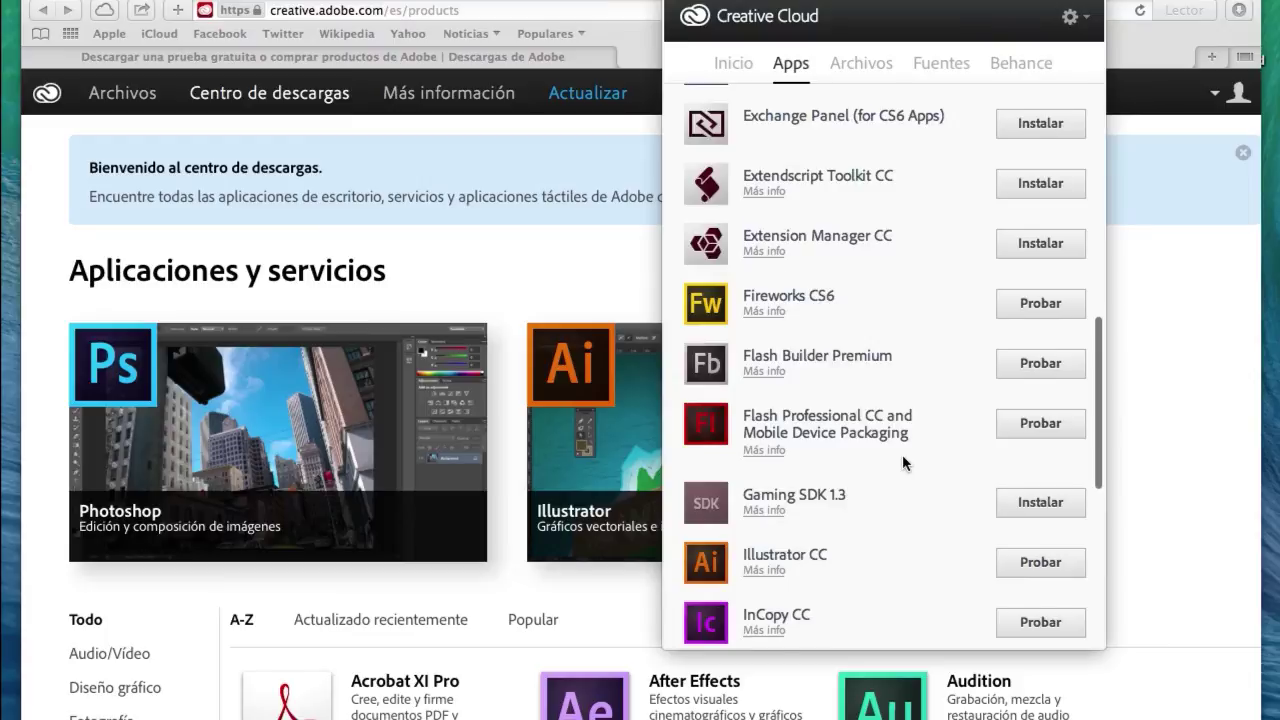
{"action": "scroll", "coordinate": [902, 458], "scroll_direction": "down", "scroll_amount": 1}
{"action": "scroll", "coordinate": [902, 458], "scroll_direction": "down", "scroll_amount": 6}
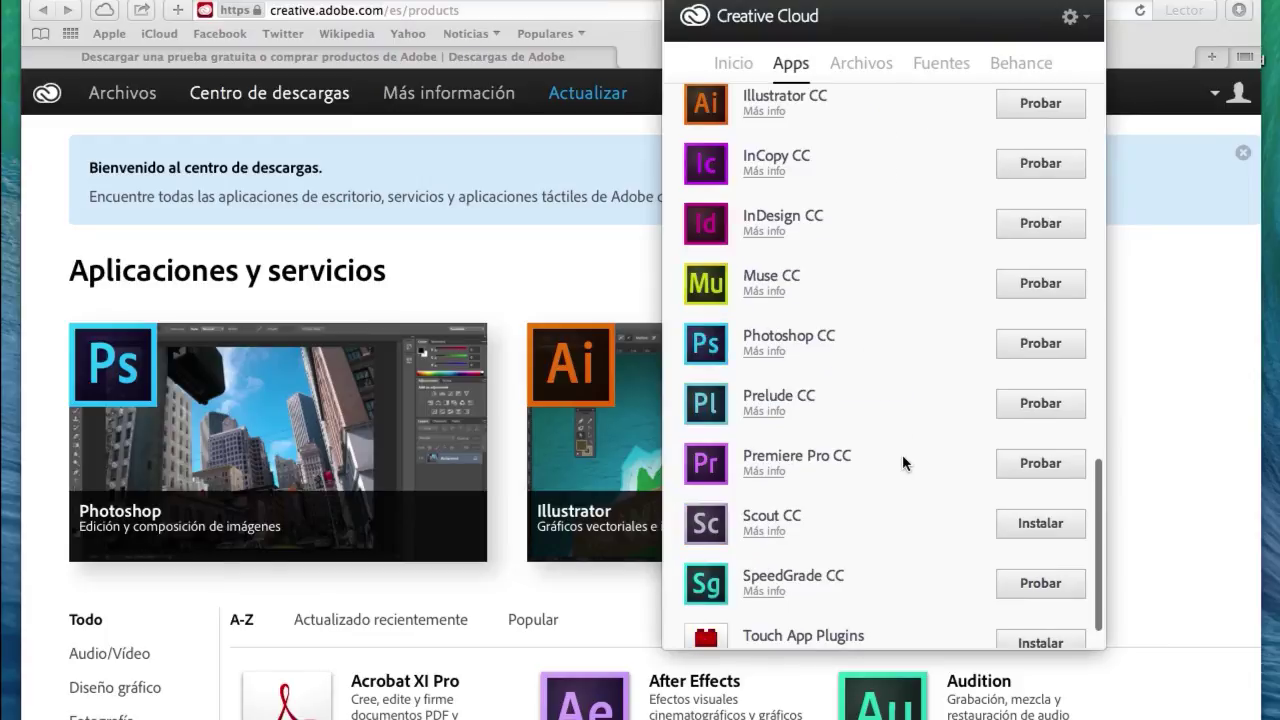
{"action": "left_click", "coordinate": [1016, 343]}
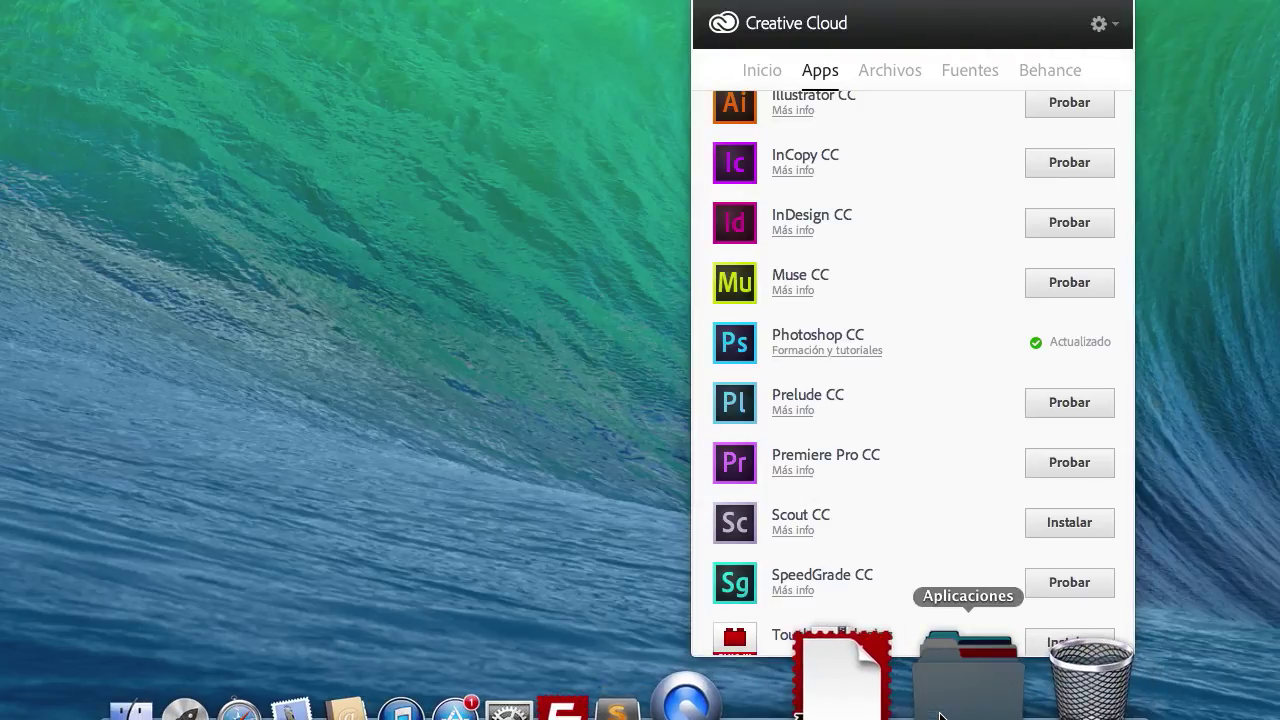
Launch Adobe Photoshop CC from Aplicaciones, sign in, and choose Iniciar versión de prueba.
{"action": "left_click", "coordinate": [990, 675]}
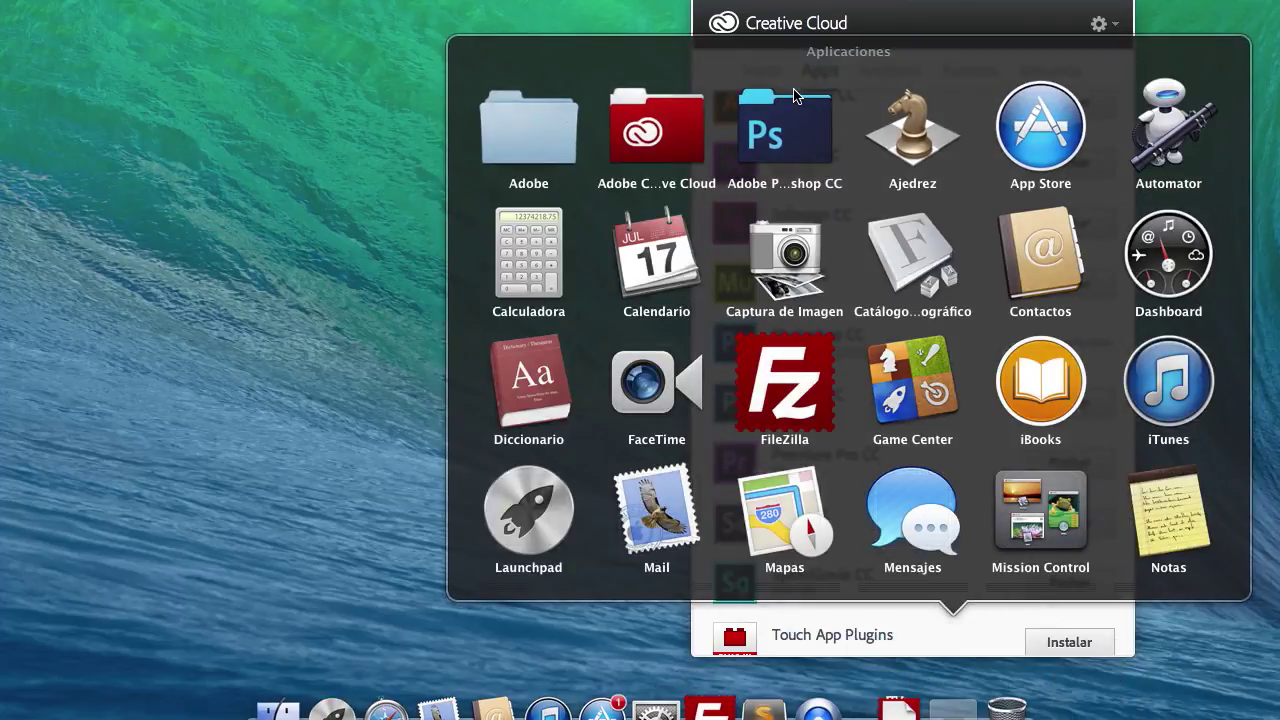
{"action": "left_click", "coordinate": [796, 109]}
{"action": "left_click", "coordinate": [1037, 292]}
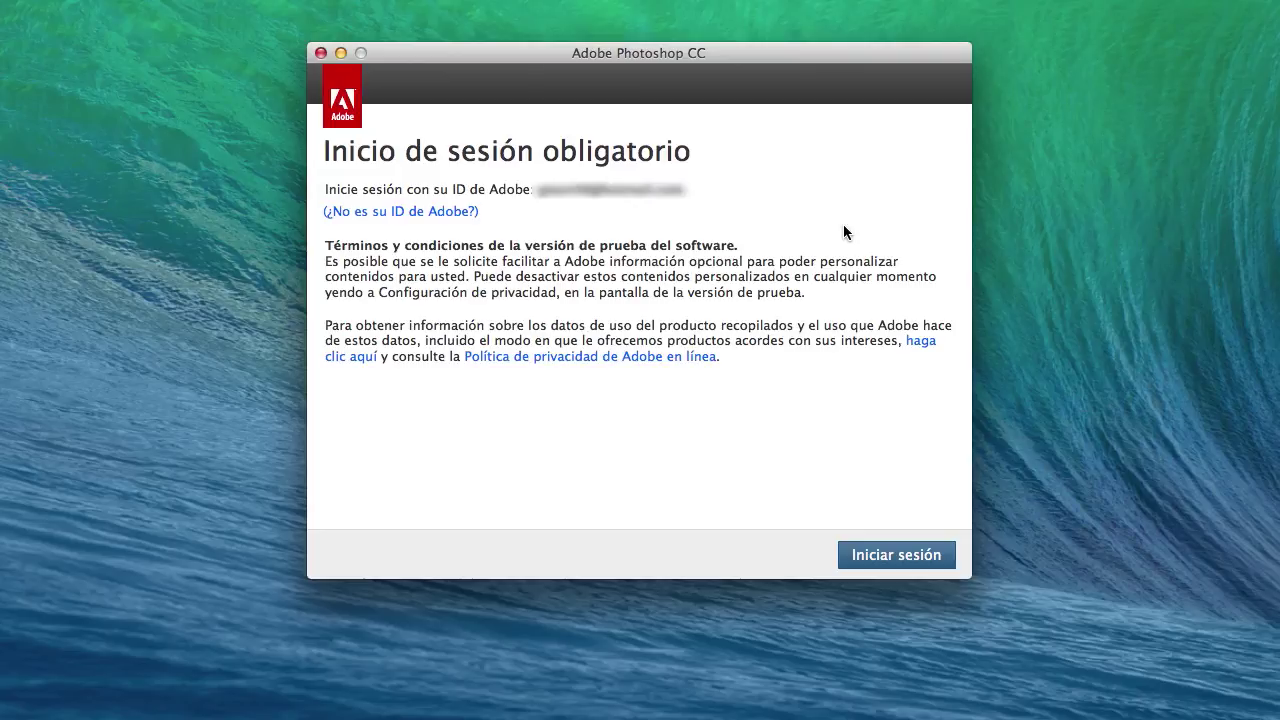
{"action": "left_click", "coordinate": [868, 557]}
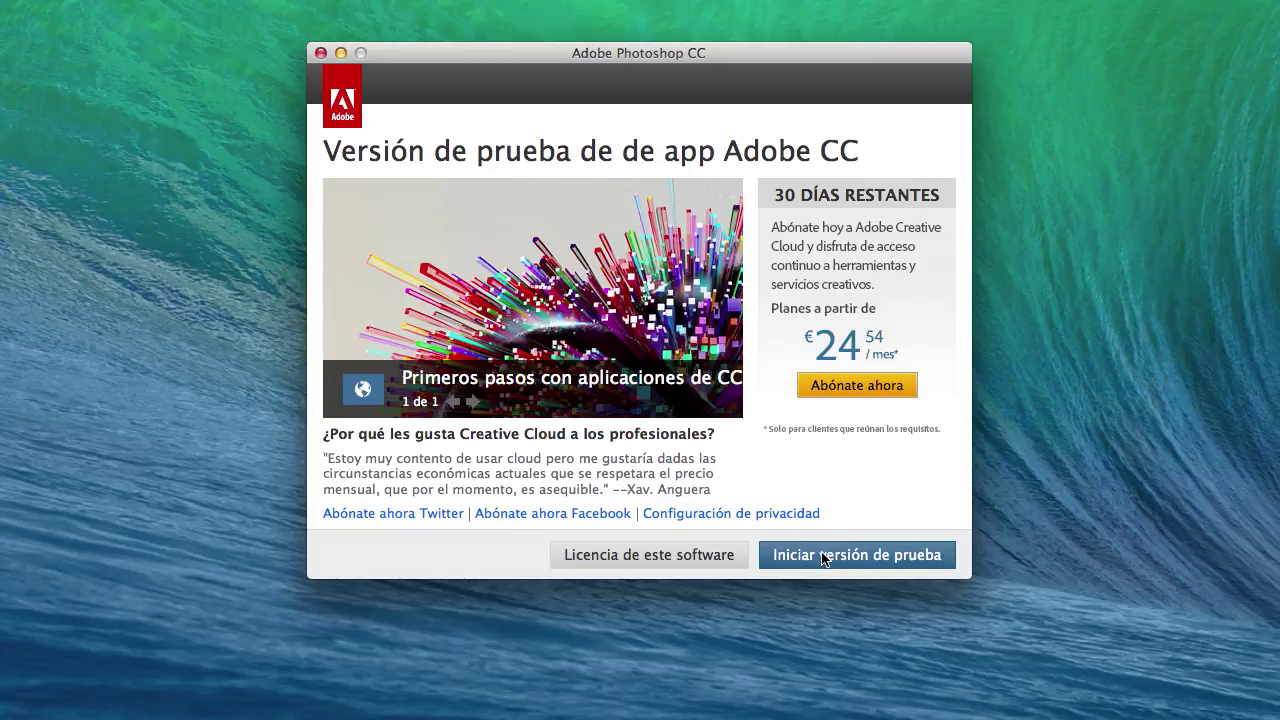
{"action": "left_click", "coordinate": [821, 555]}
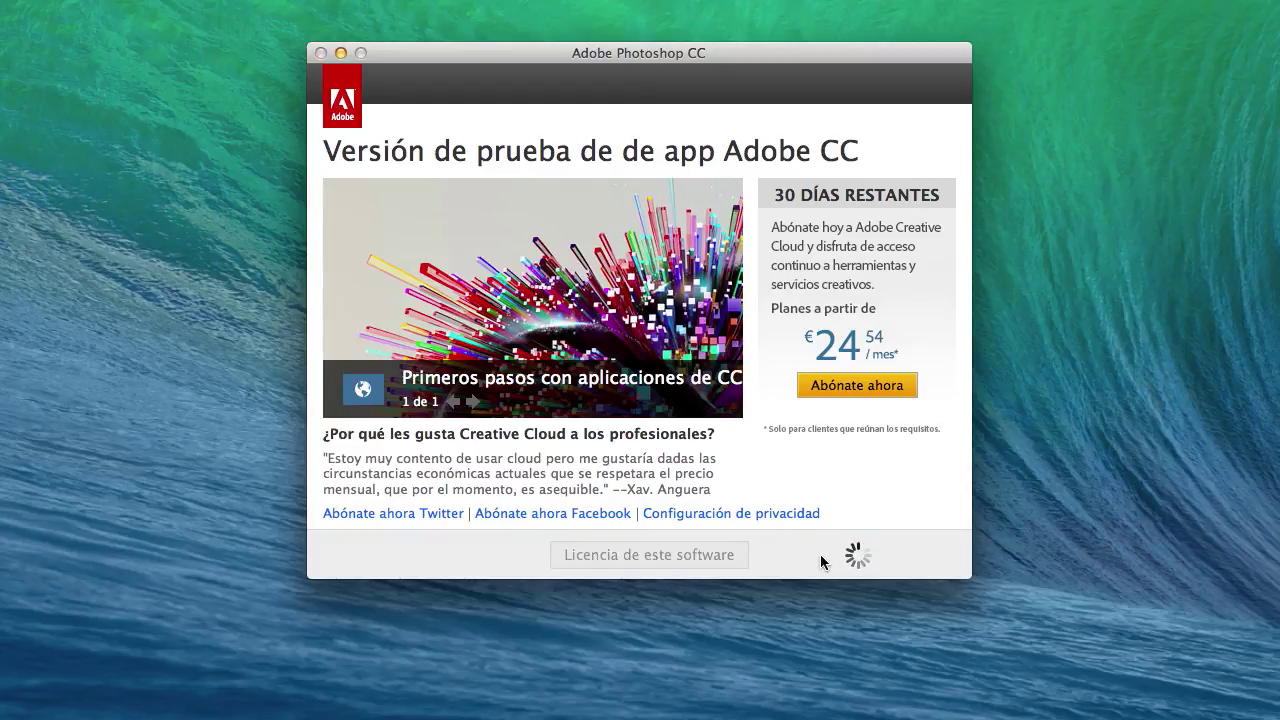